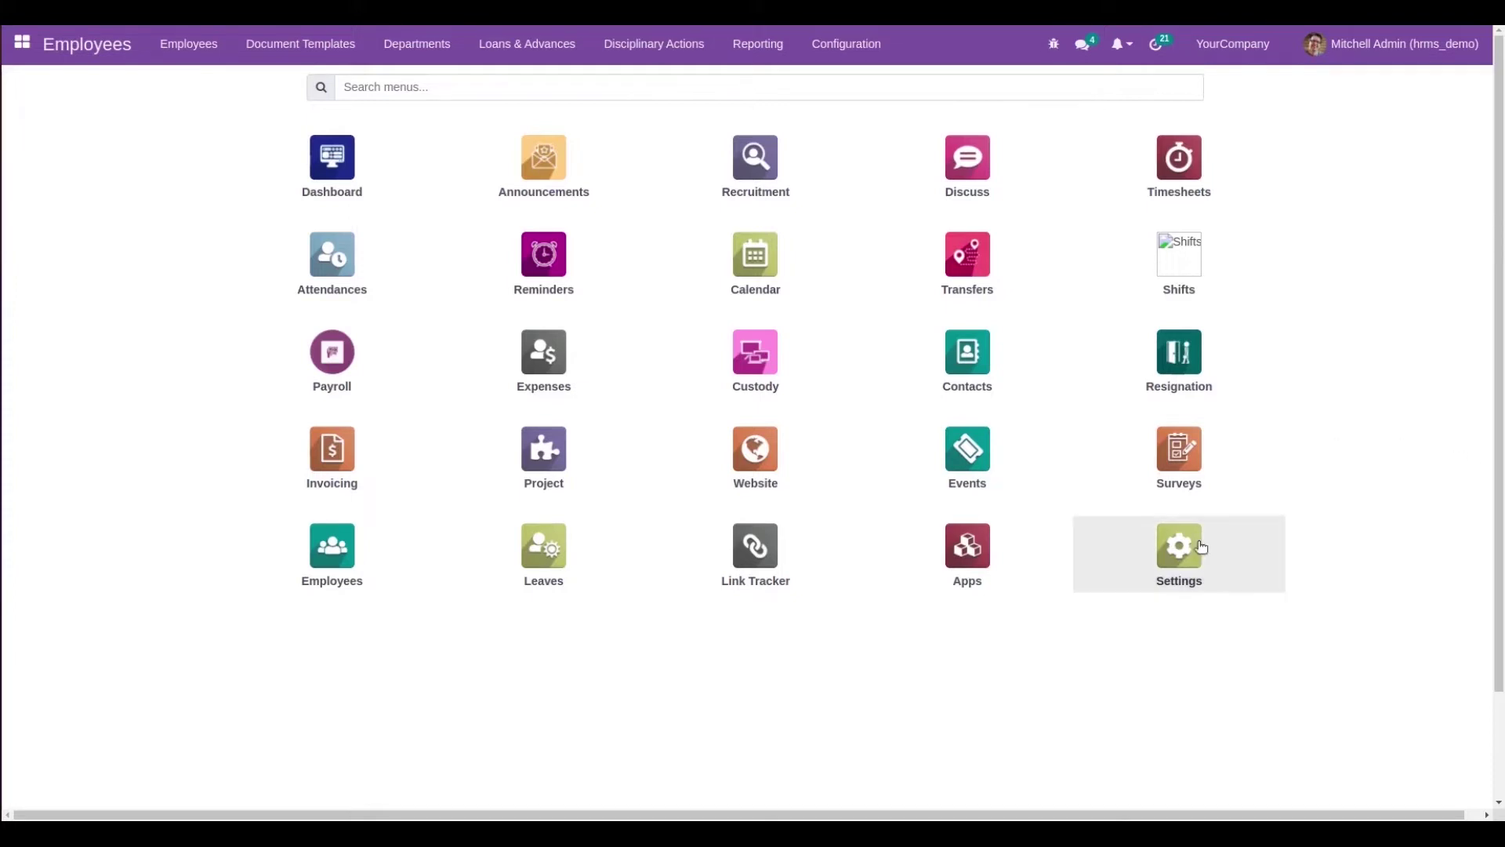
# Step: Search all modules for 'documents' to confirm Open HRMS Employee Documents is installed
pyautogui.click(966, 553)
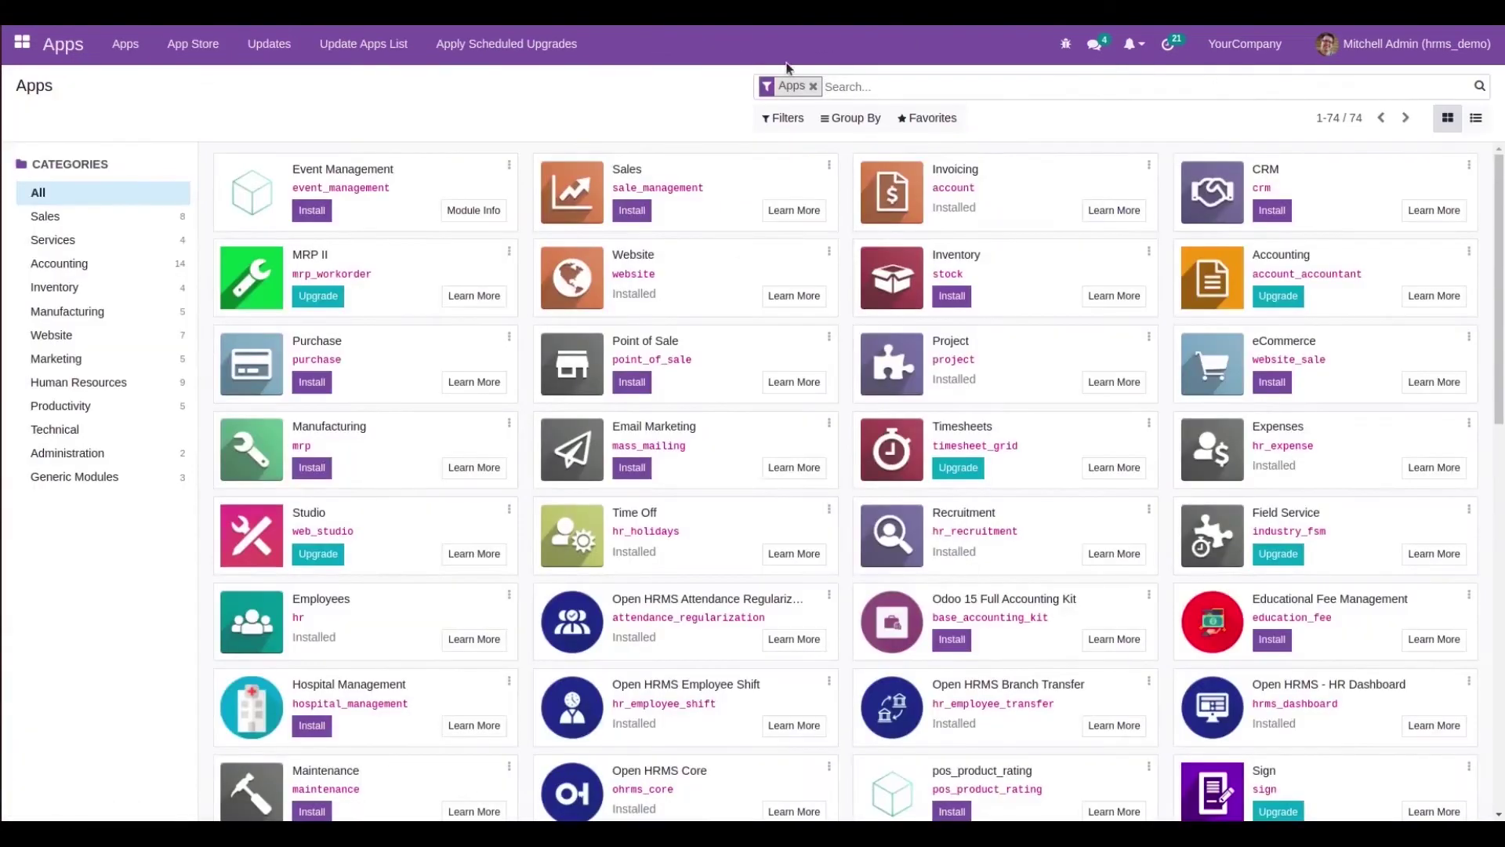
pyautogui.click(814, 86)
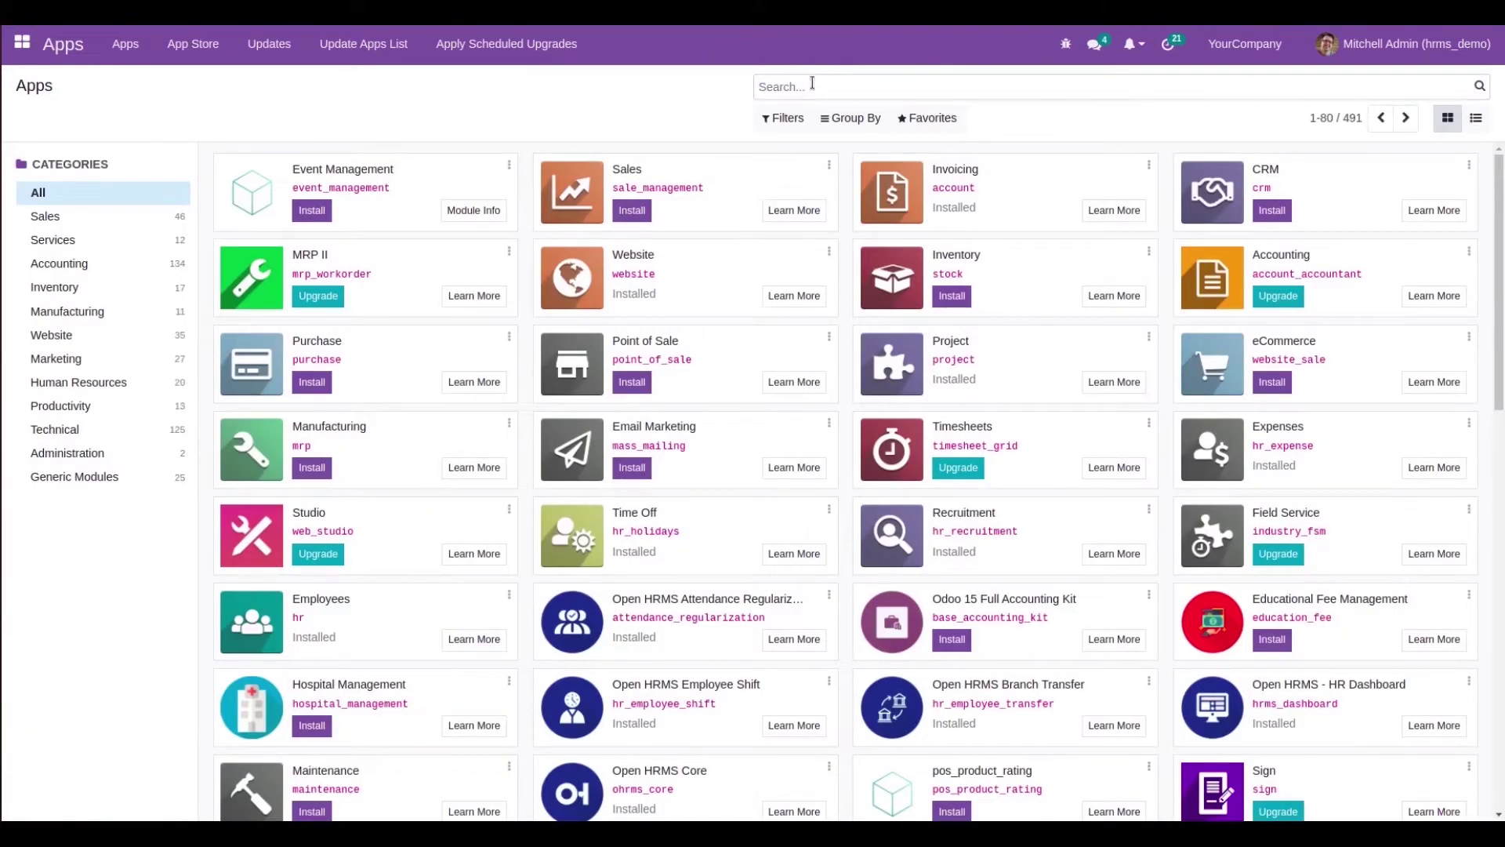
pyautogui.write('documents')
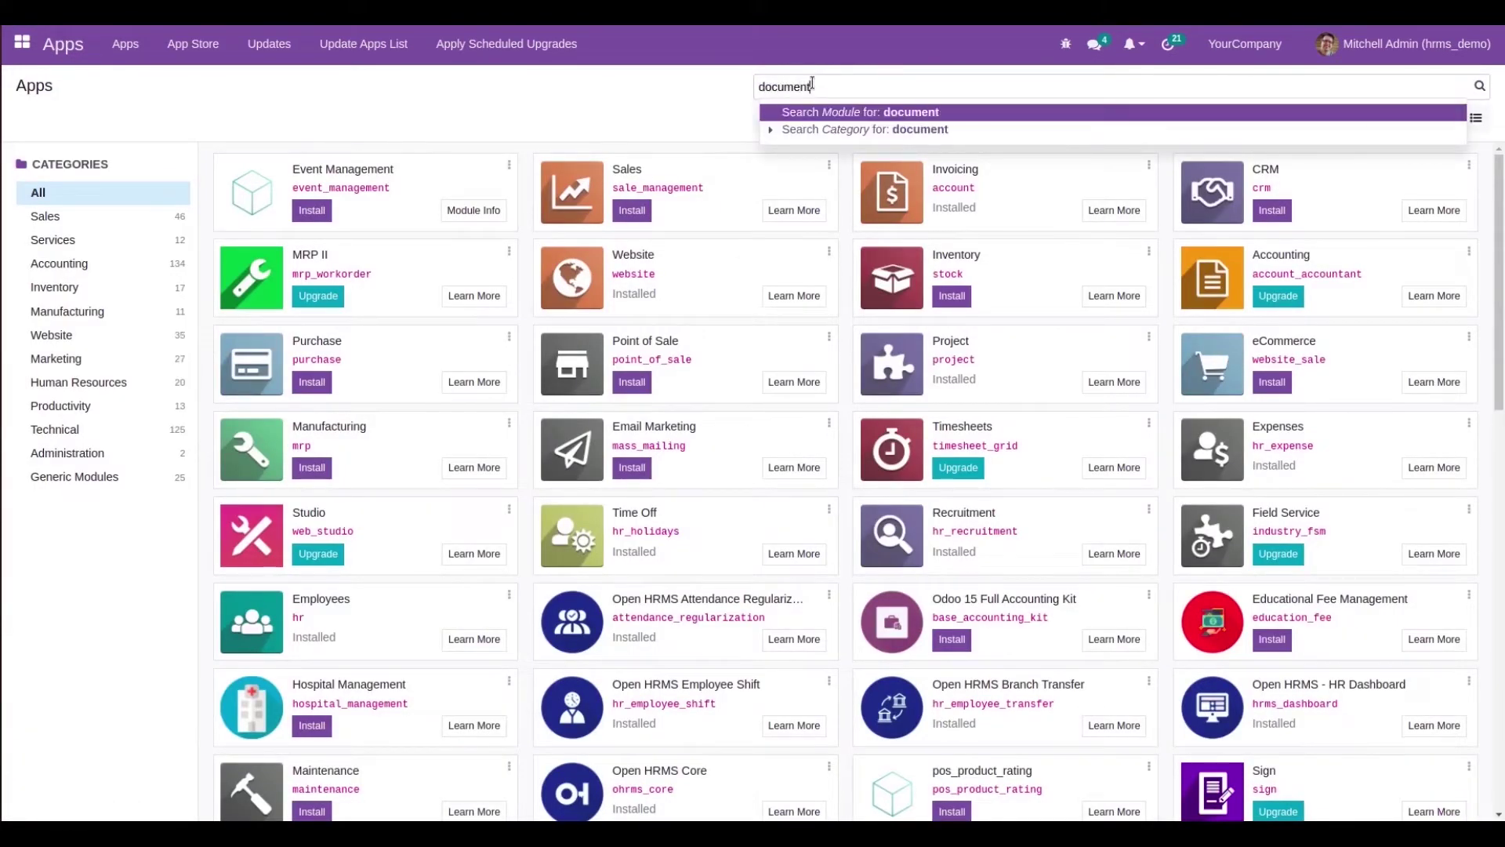
pyautogui.press('Return')
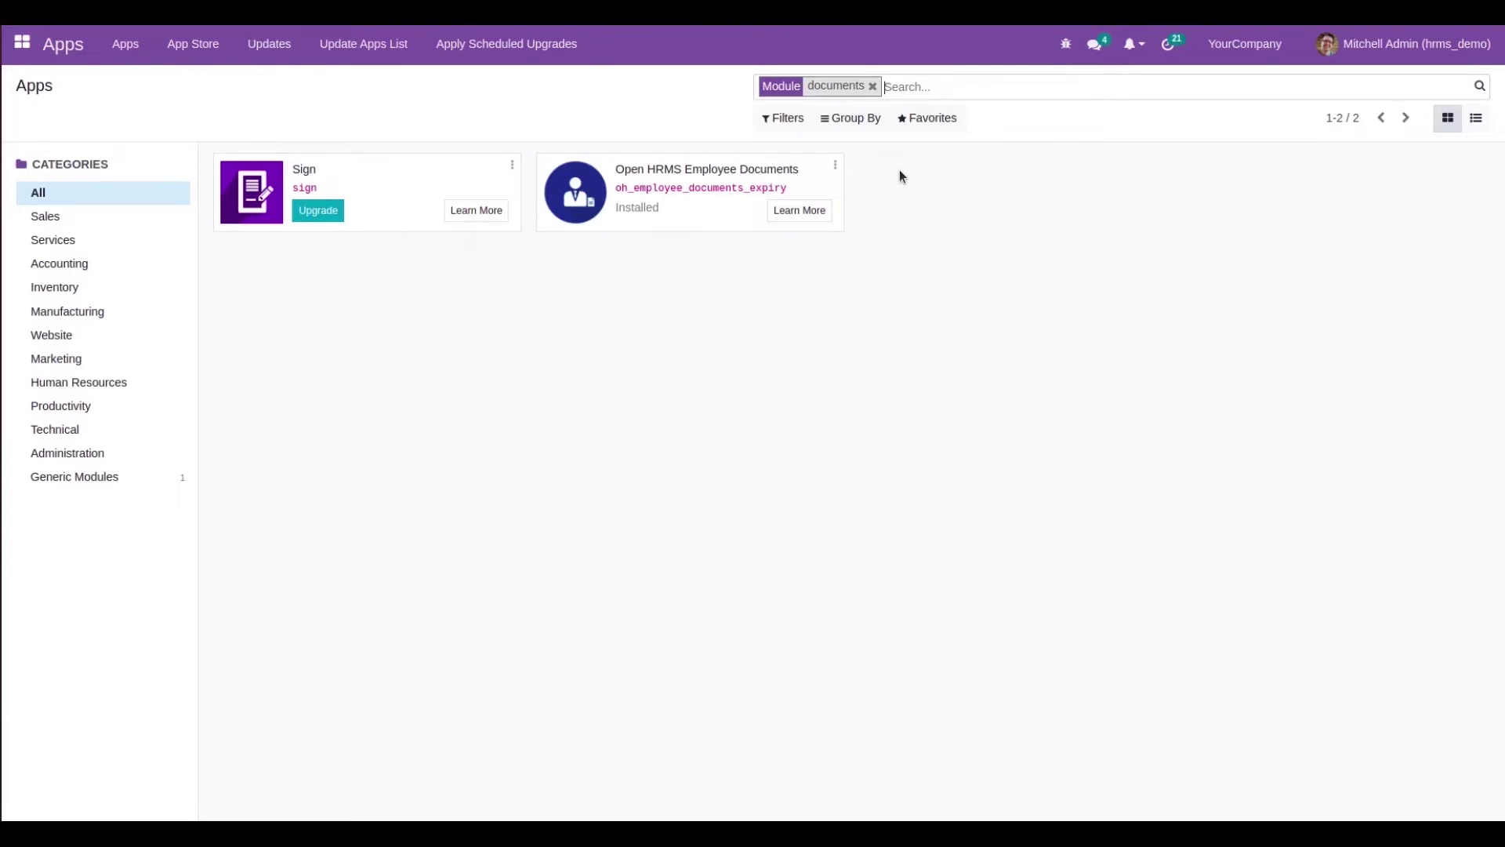
# Step: Open Employees > Configuration > Employee Document Types to see the existing document types
pyautogui.click(22, 43)
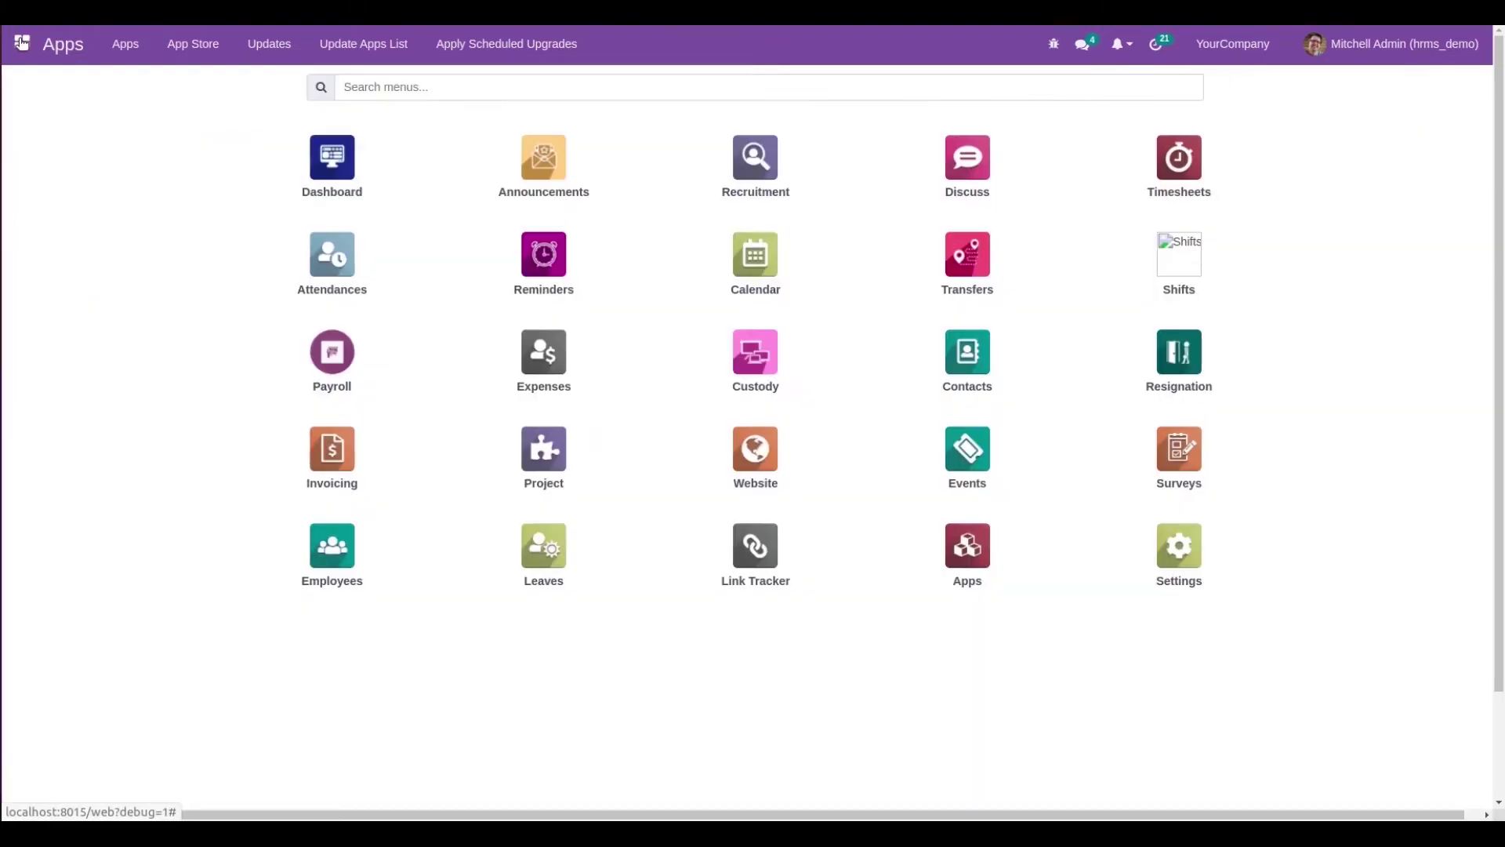
pyautogui.click(332, 544)
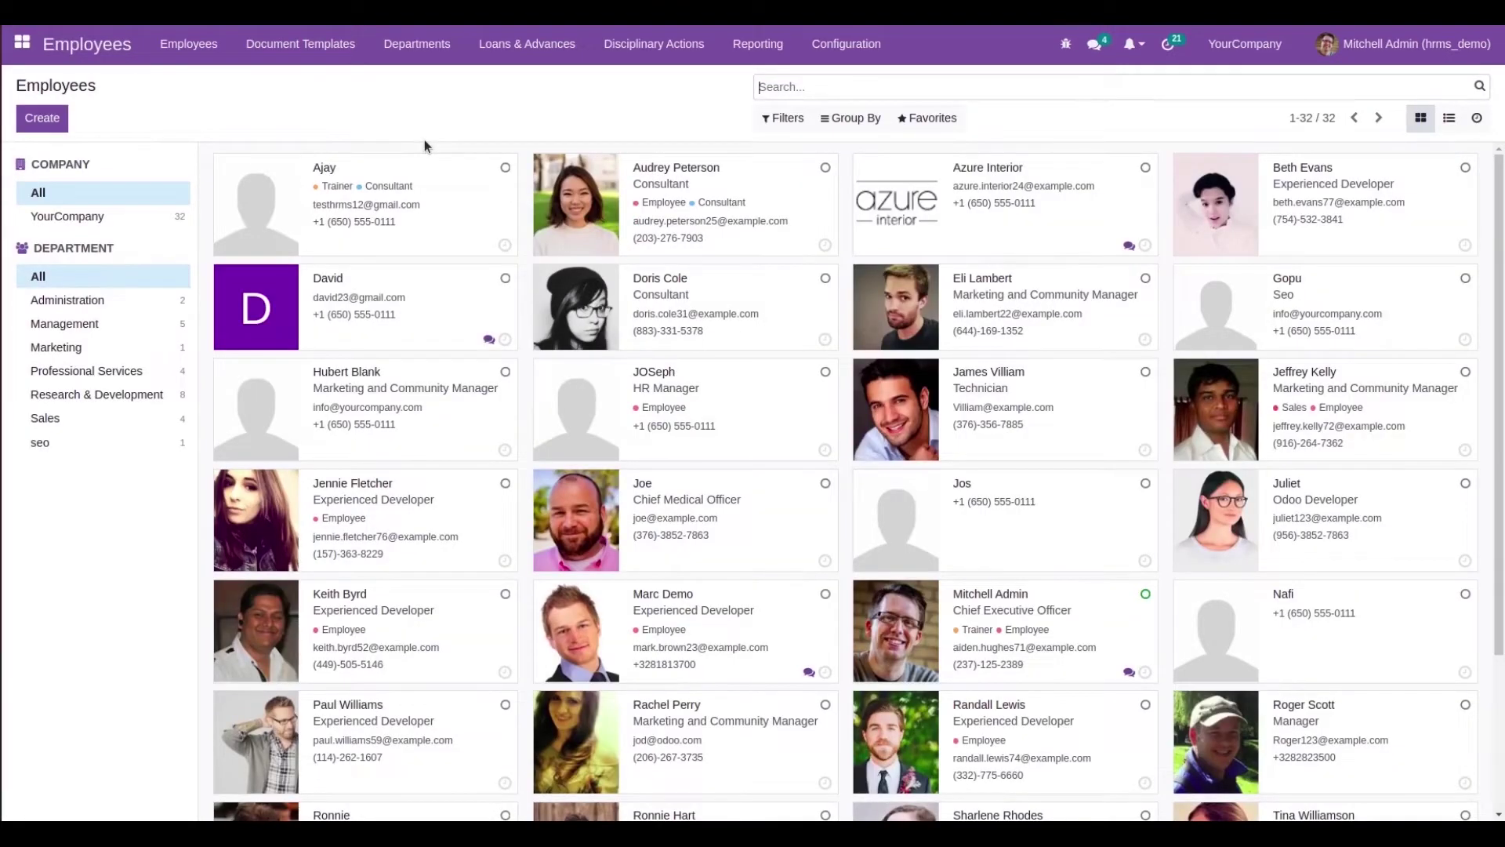
pyautogui.click(850, 39)
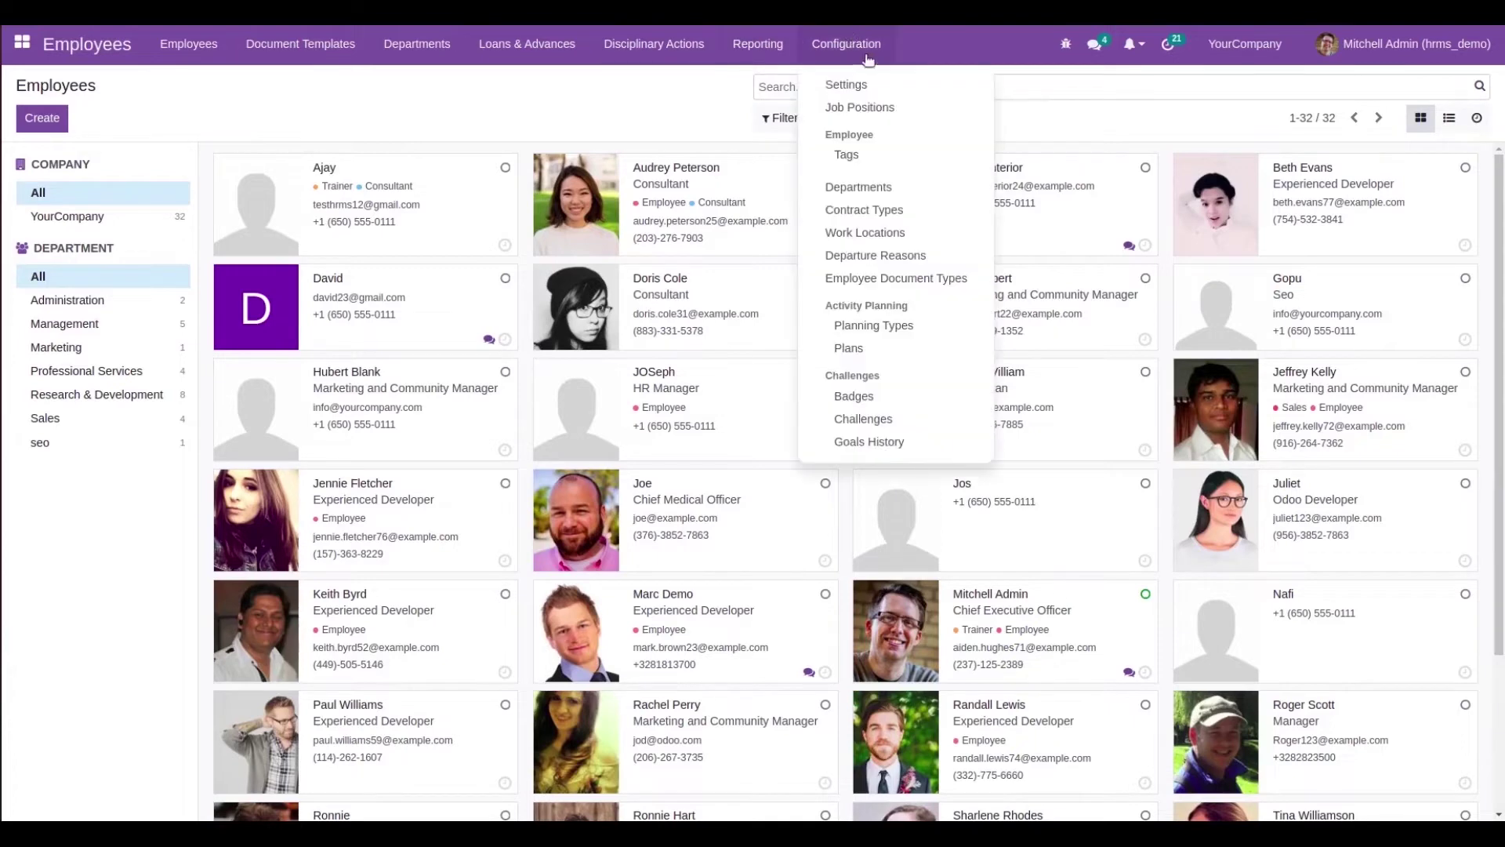
pyautogui.click(865, 281)
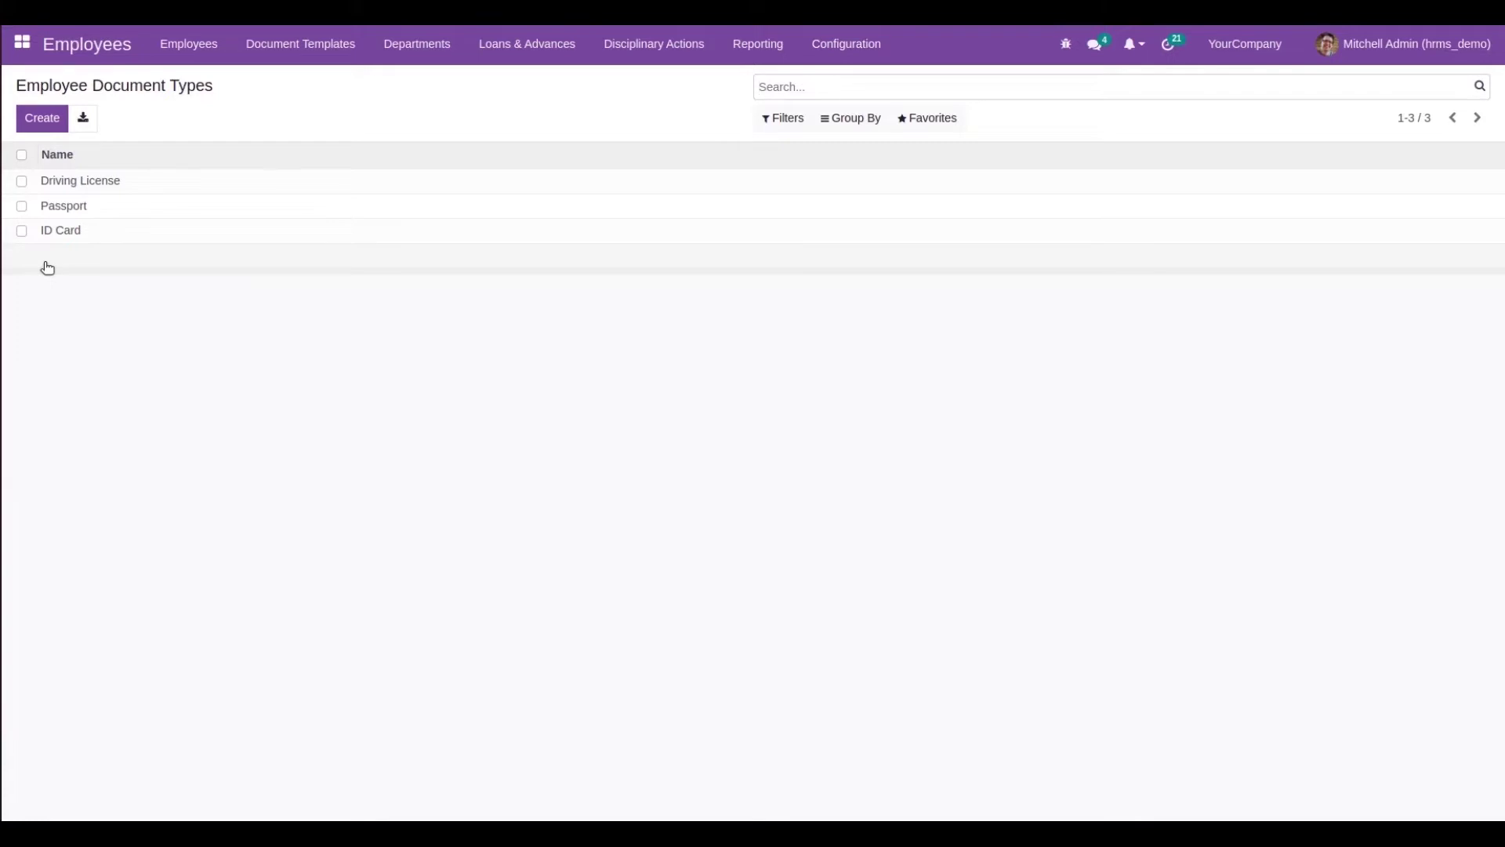
# Step: Create a new employee document type named 'aadhar' and save it
pyautogui.click(41, 118)
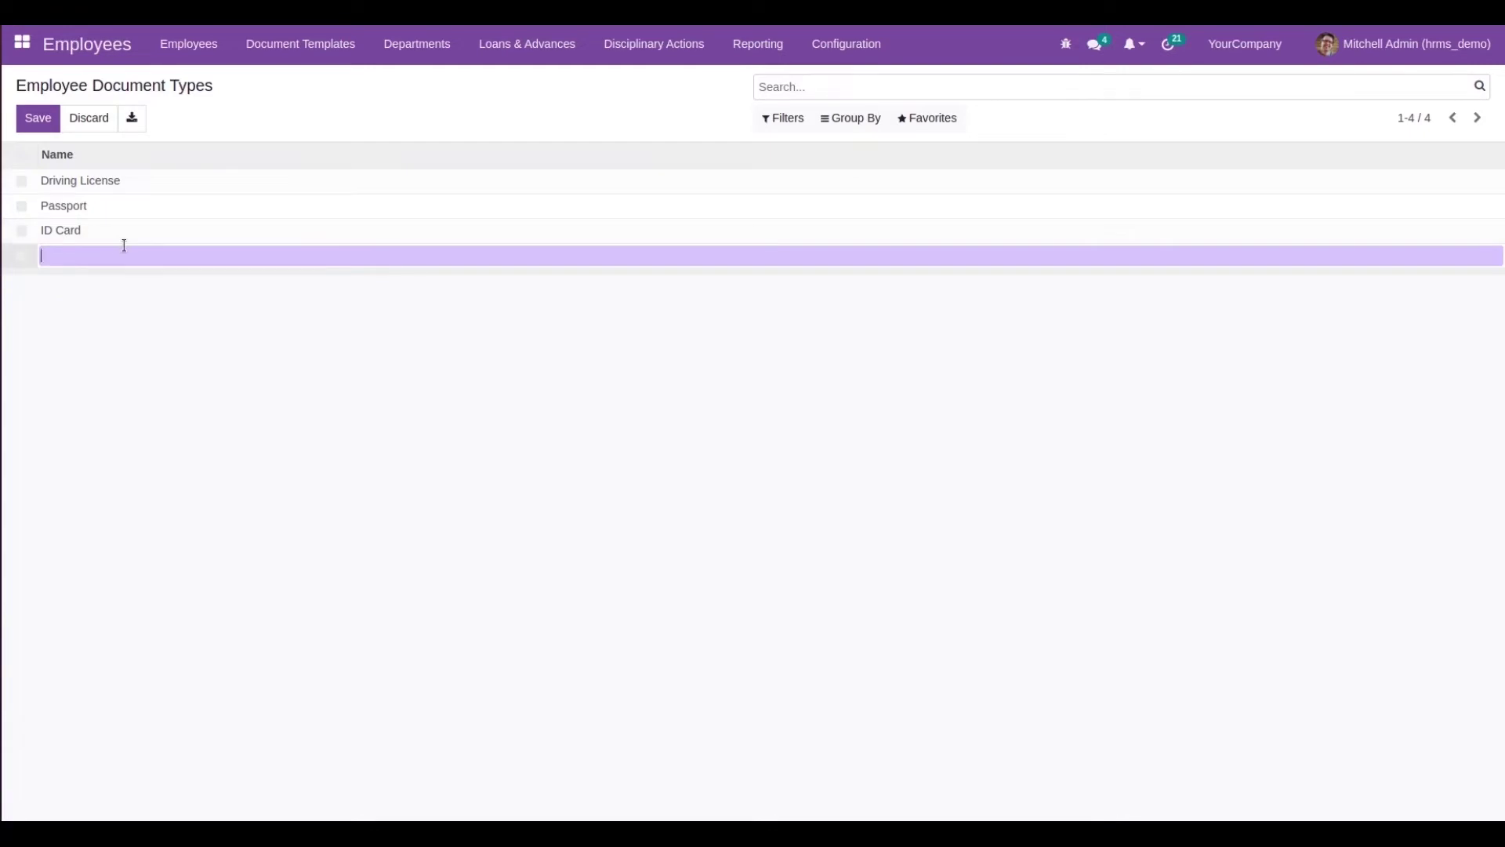
pyautogui.write('aadhar')
pyautogui.click(31, 124)
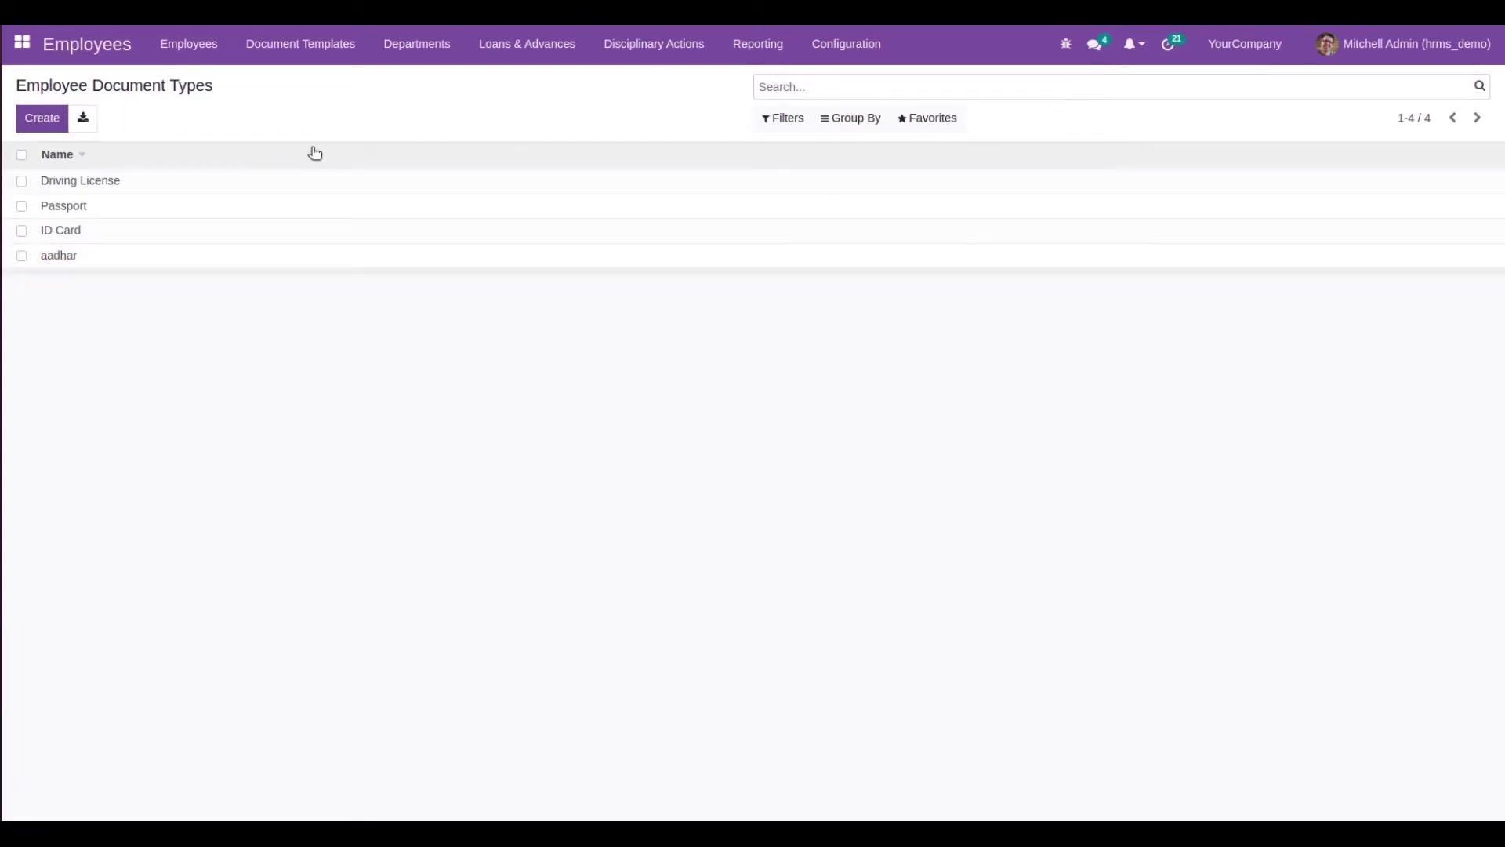
# Step: Open Employees > Documents and expand the employee group to reveal document DC01
pyautogui.click(209, 56)
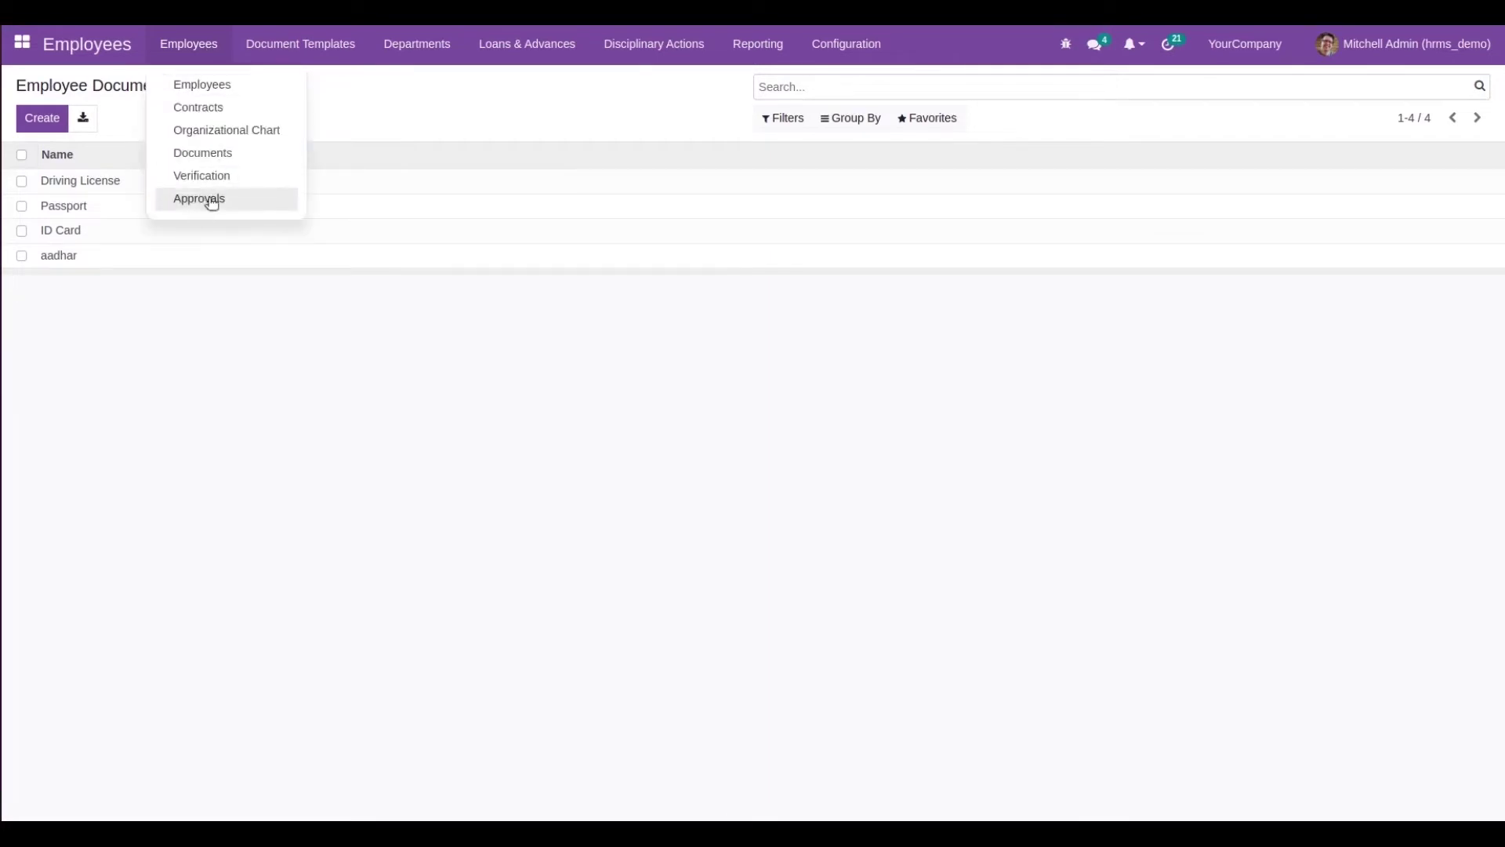
pyautogui.click(221, 154)
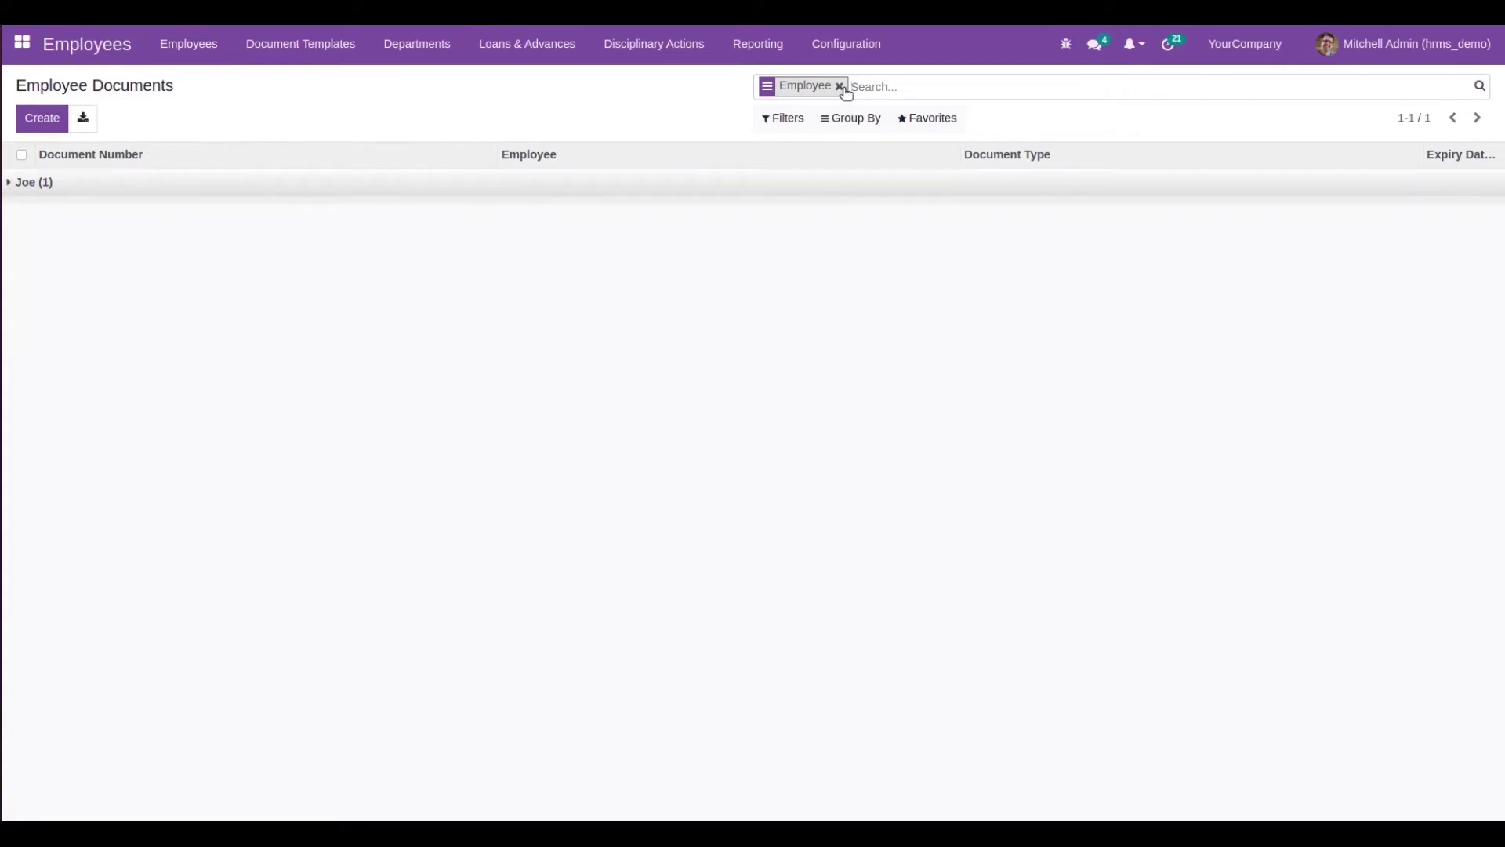
pyautogui.click(69, 182)
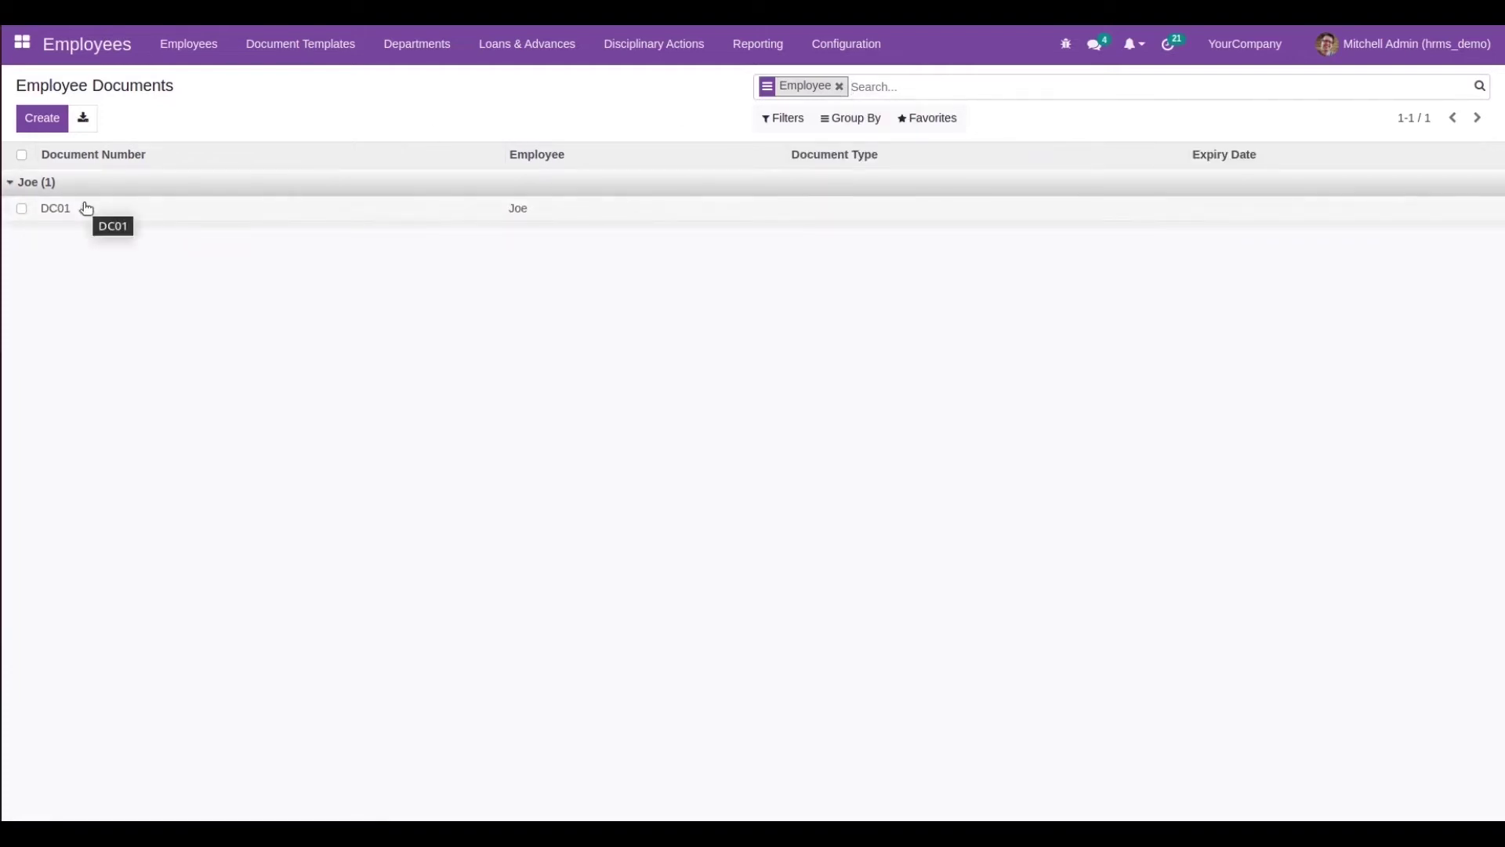
# Step: Create document number 123 for the chosen employee with type aadhar, leaving the attachment empty
pyautogui.click(57, 119)
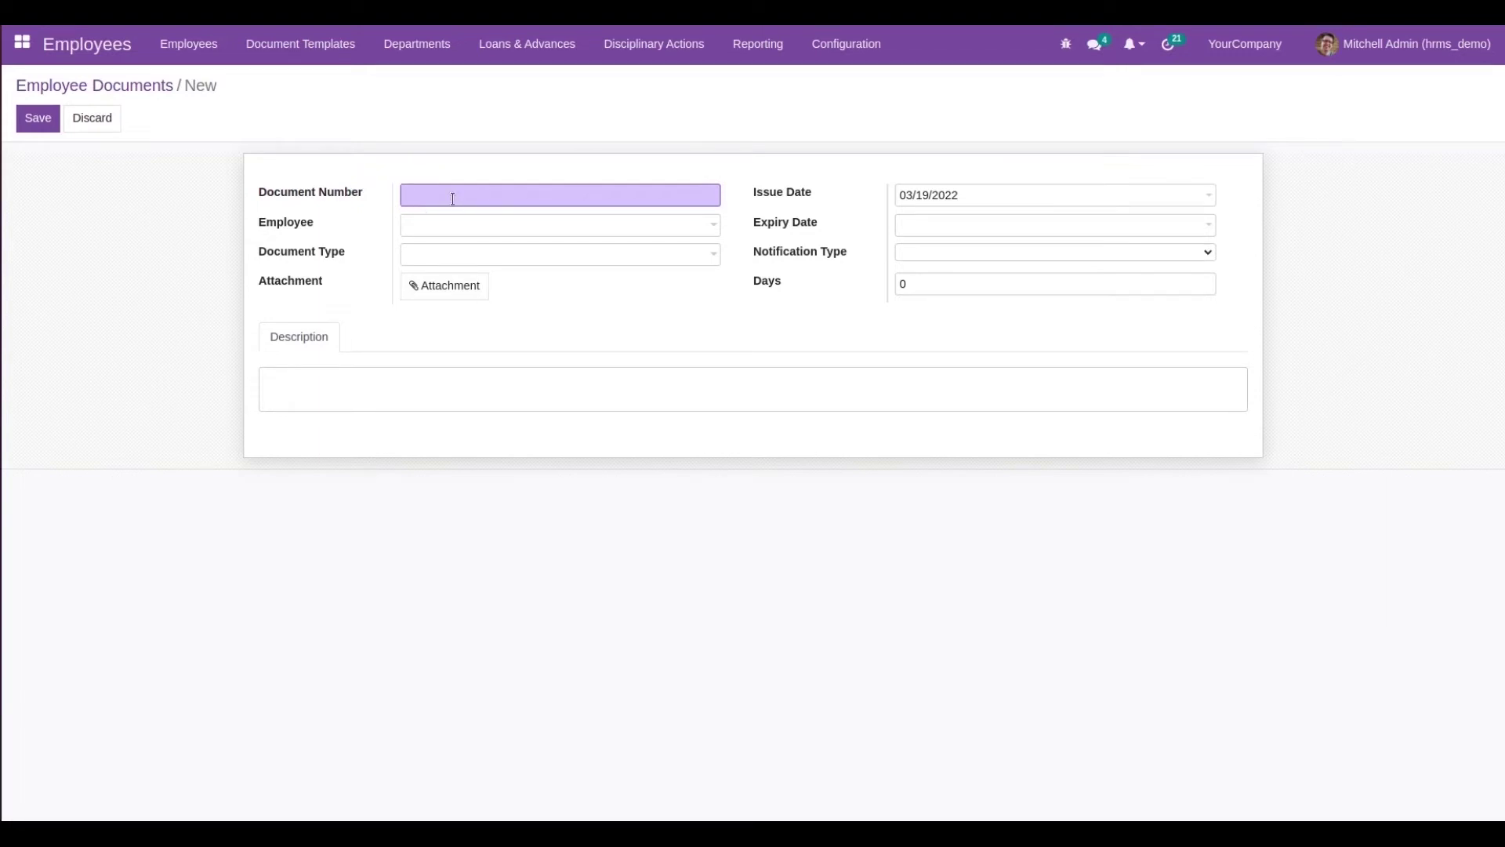
pyautogui.write('123')
pyautogui.click(431, 228)
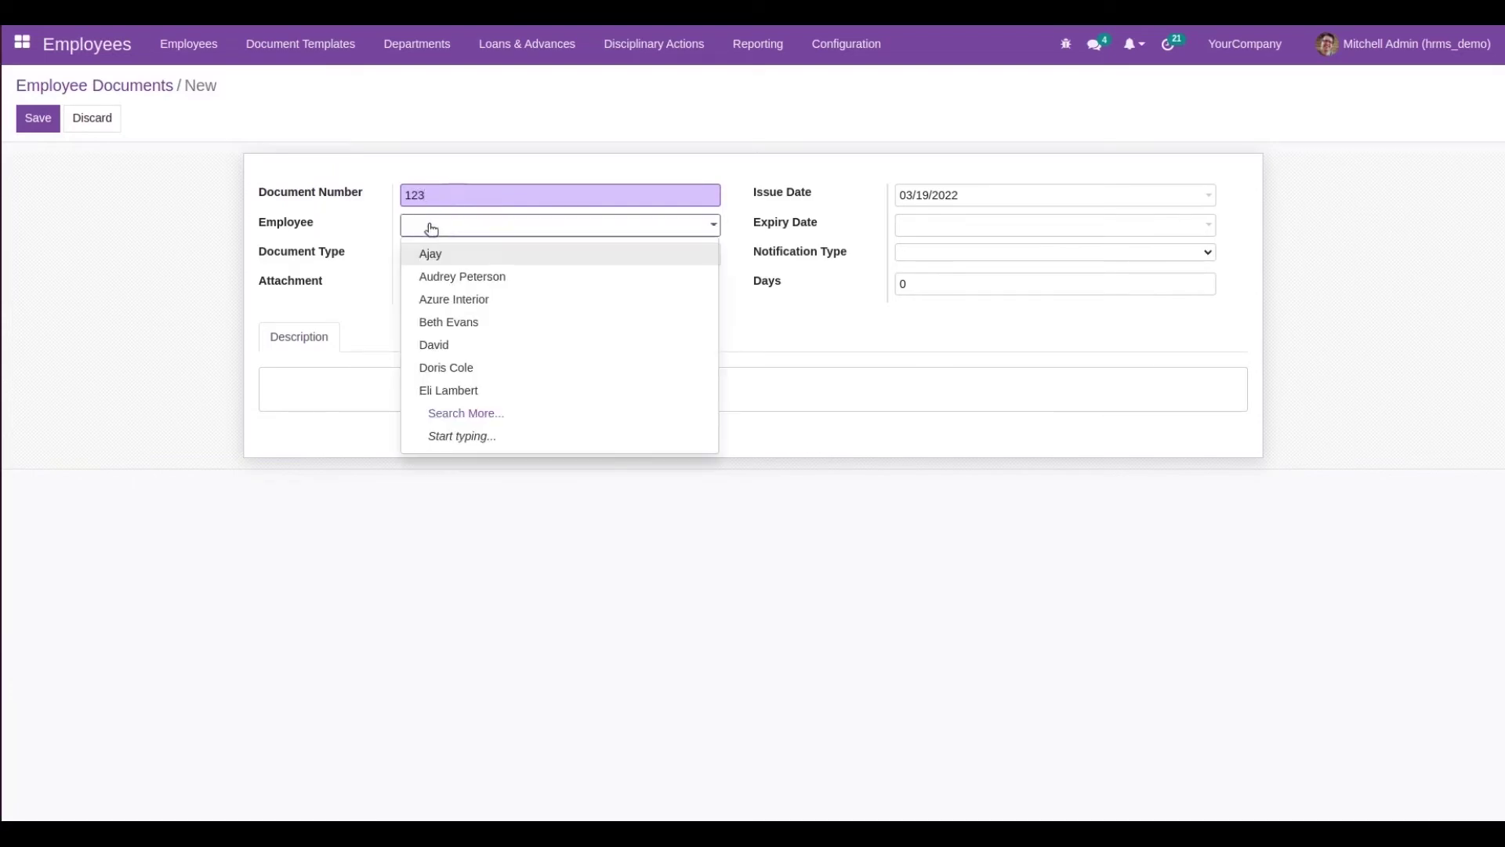
pyautogui.click(453, 279)
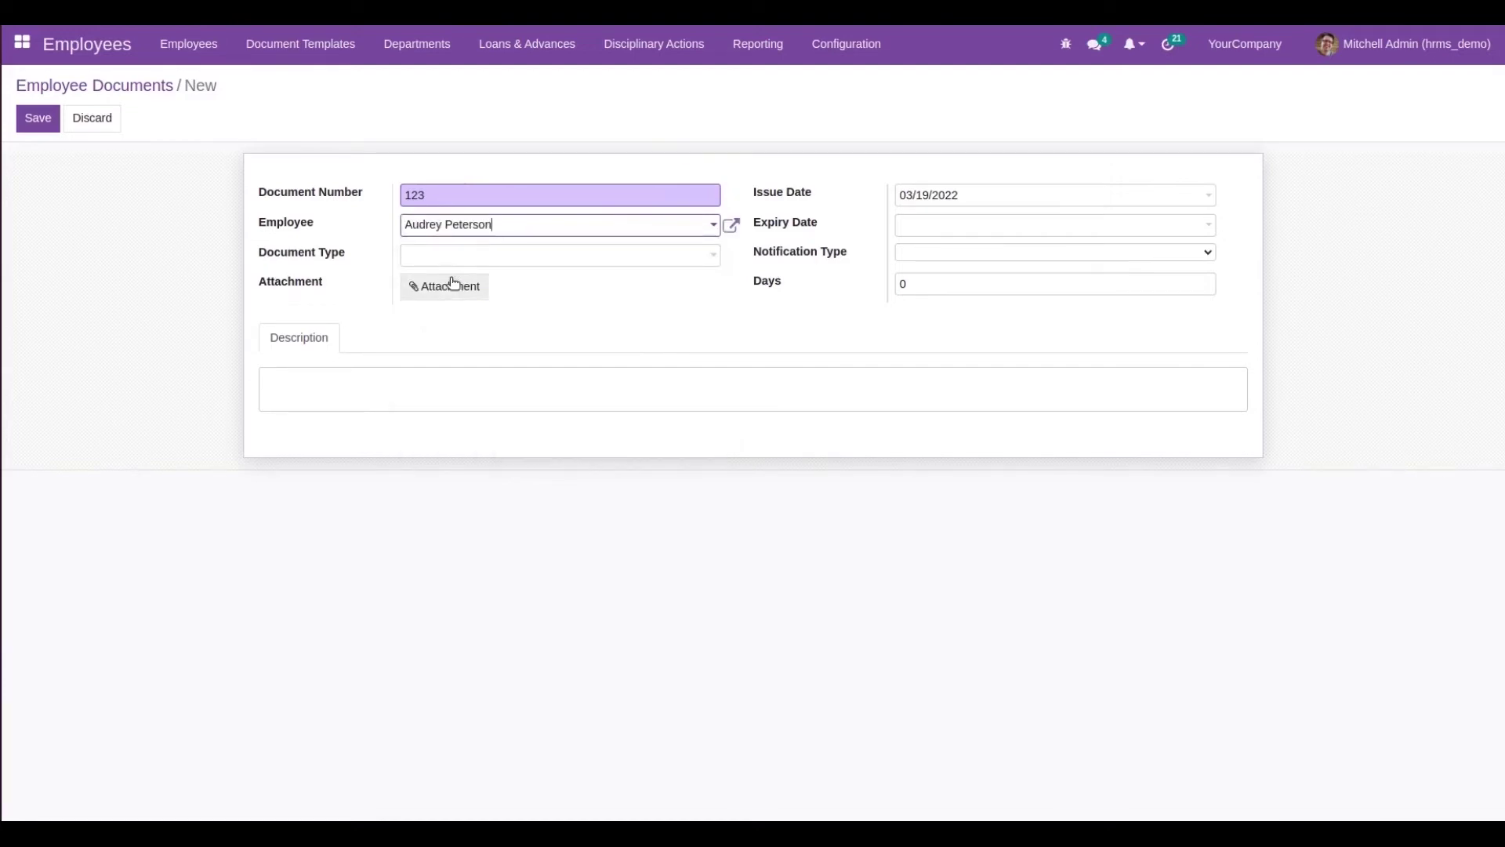
pyautogui.click(463, 252)
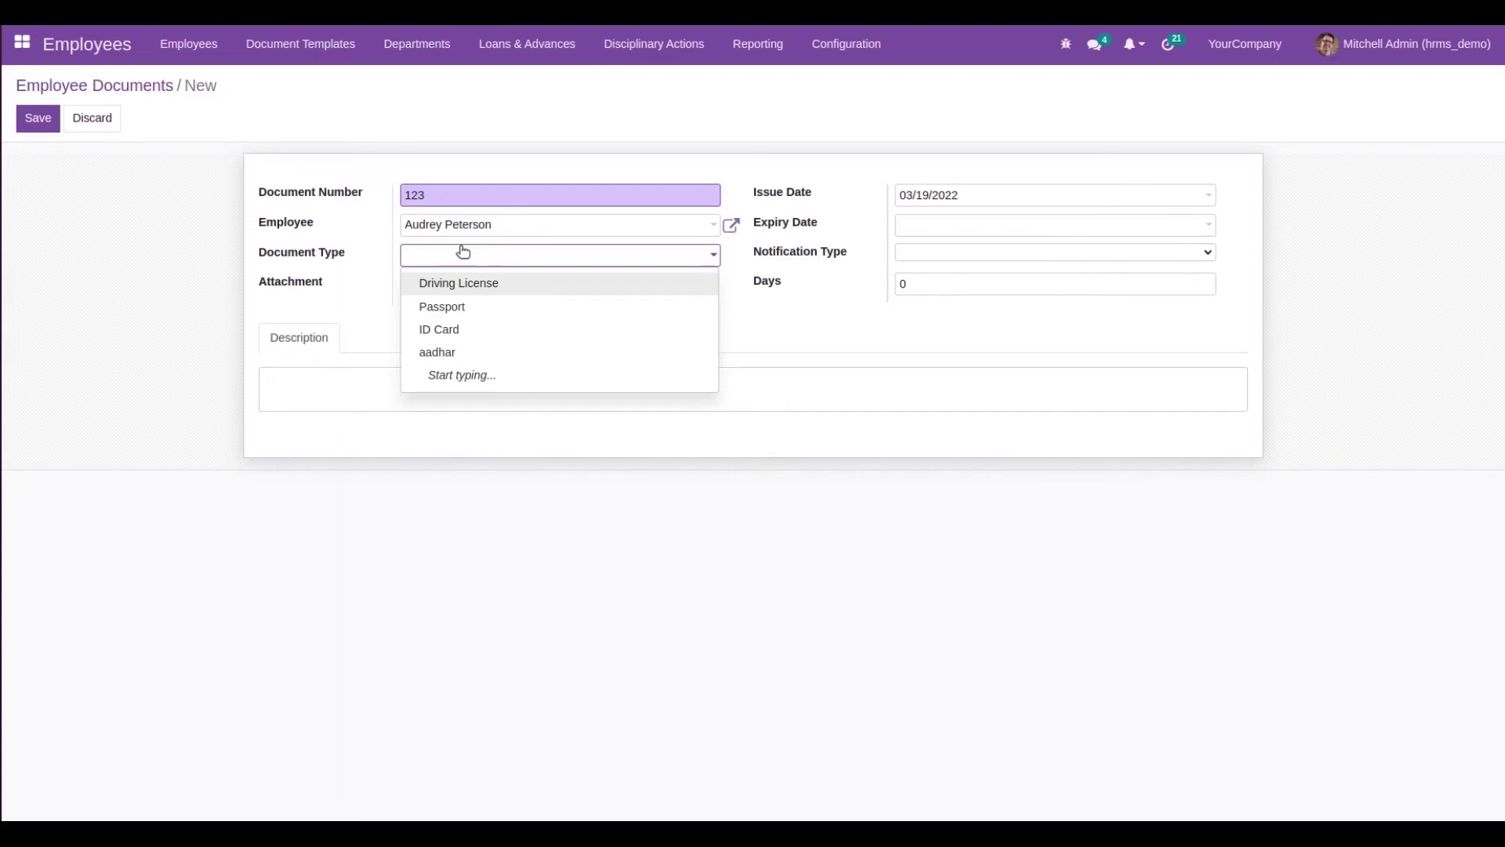
pyautogui.click(443, 357)
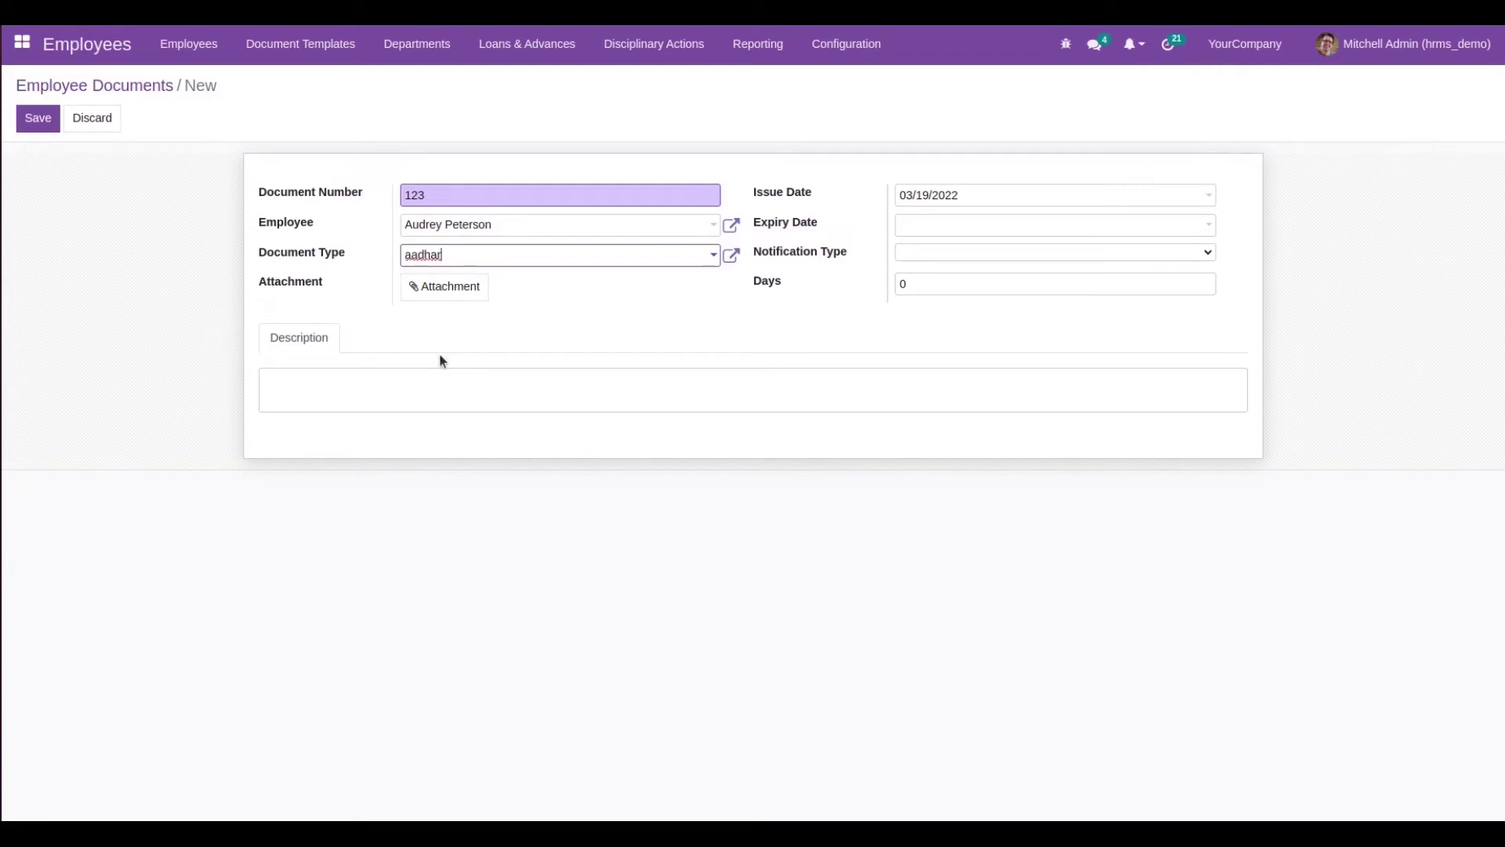
pyautogui.click(431, 288)
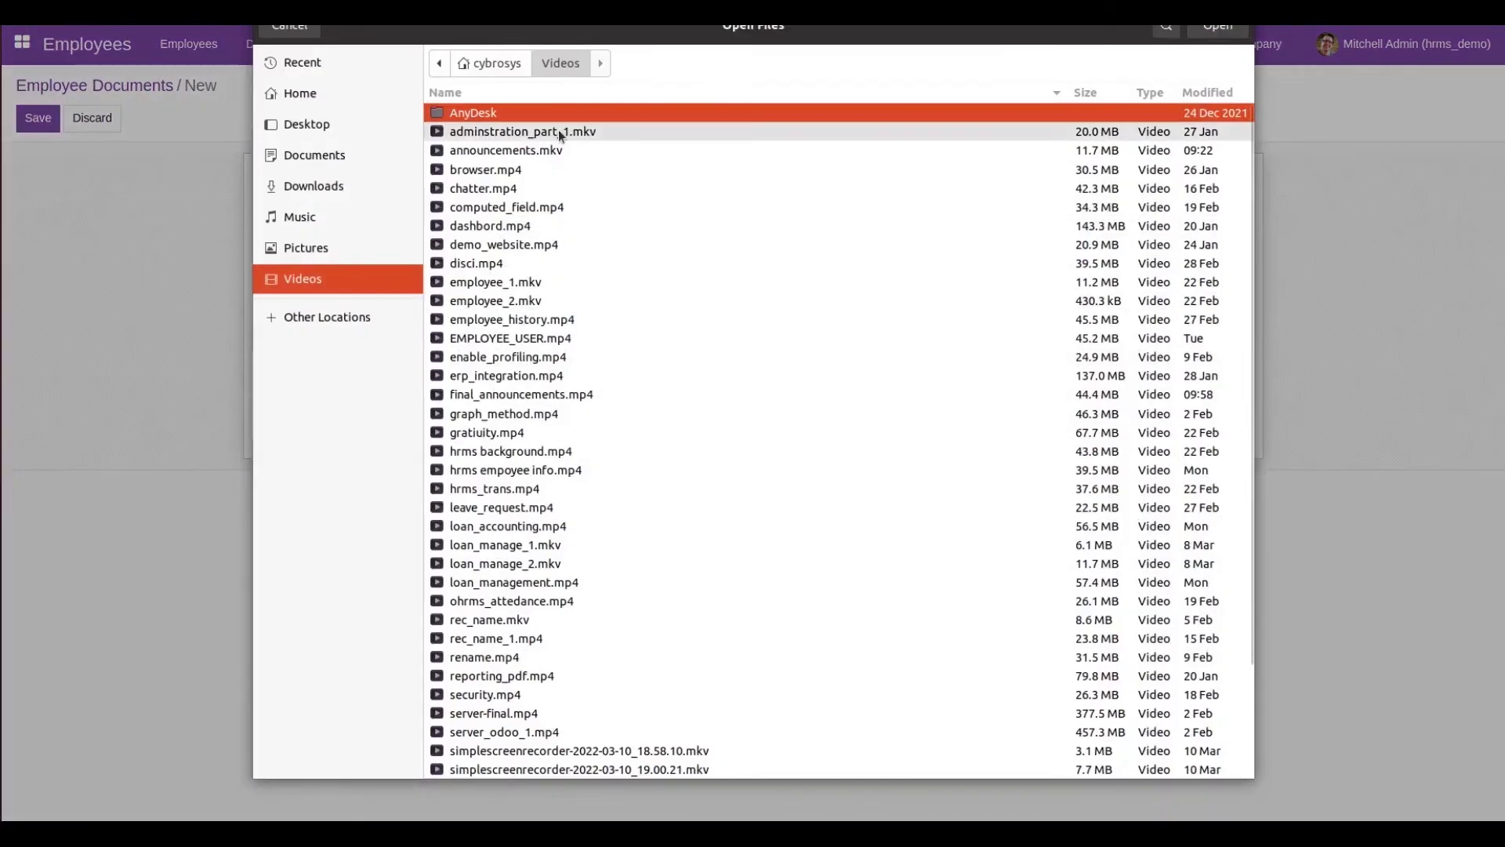
pyautogui.click(302, 30)
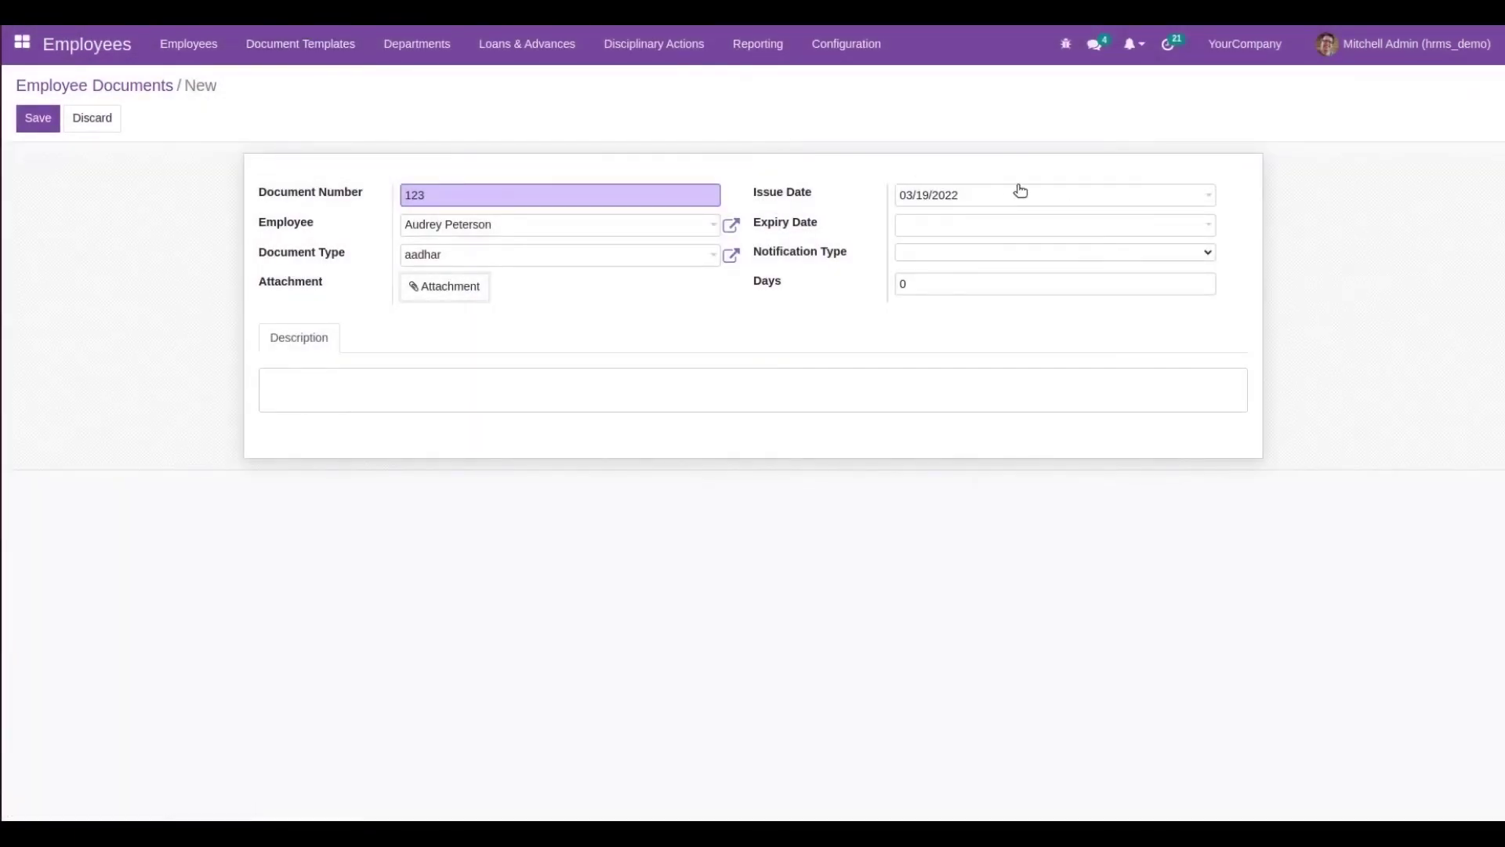
# Step: Set issue date 12/07/2021, expiry 03/31/2022 and notification type 'Notification before few days'
pyautogui.click(998, 202)
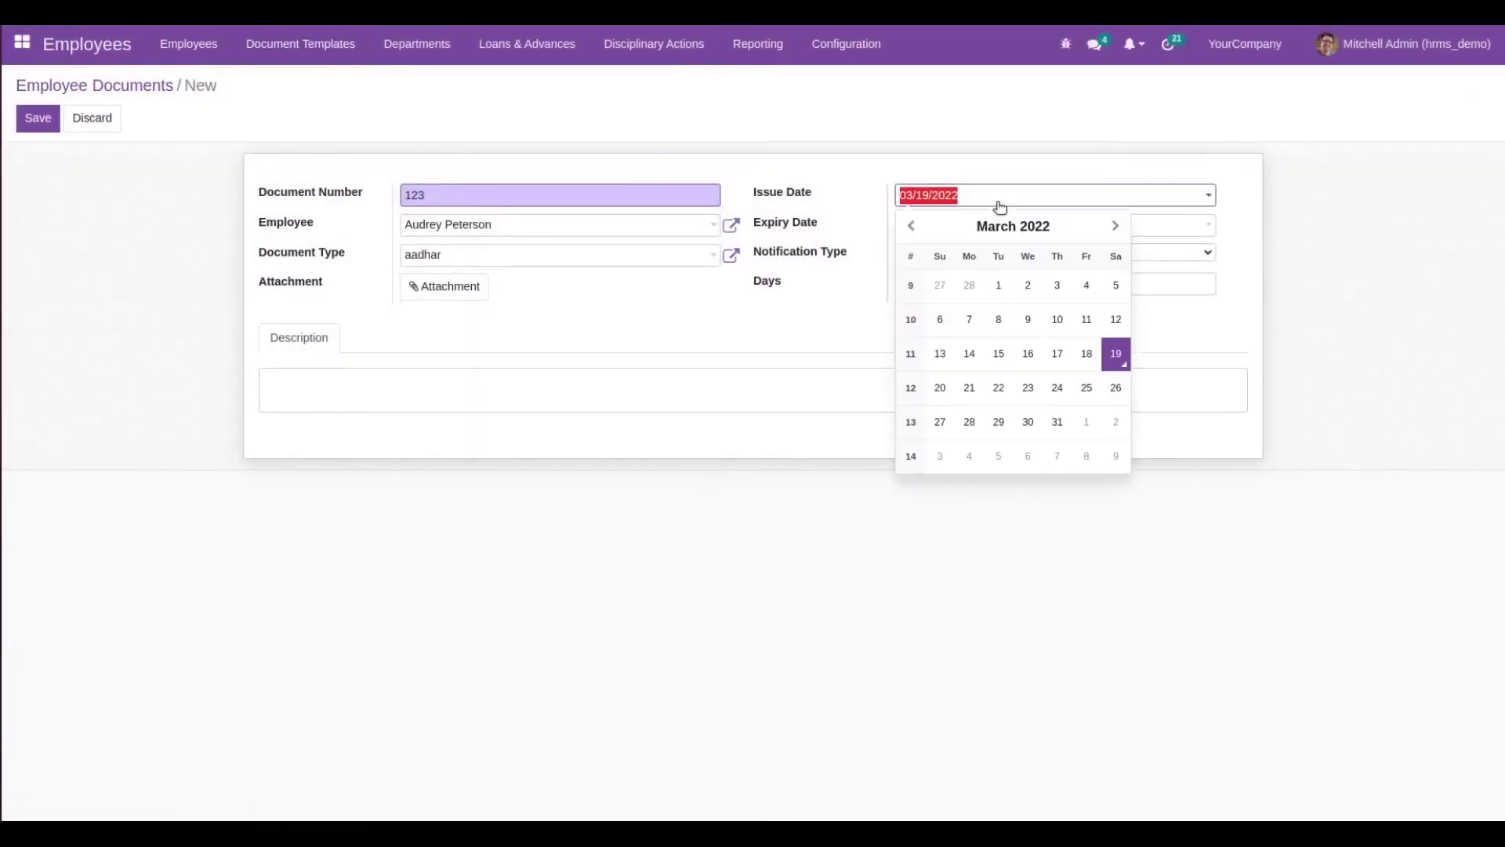
pyautogui.click(925, 227)
pyautogui.click(926, 228)
pyautogui.click(925, 227)
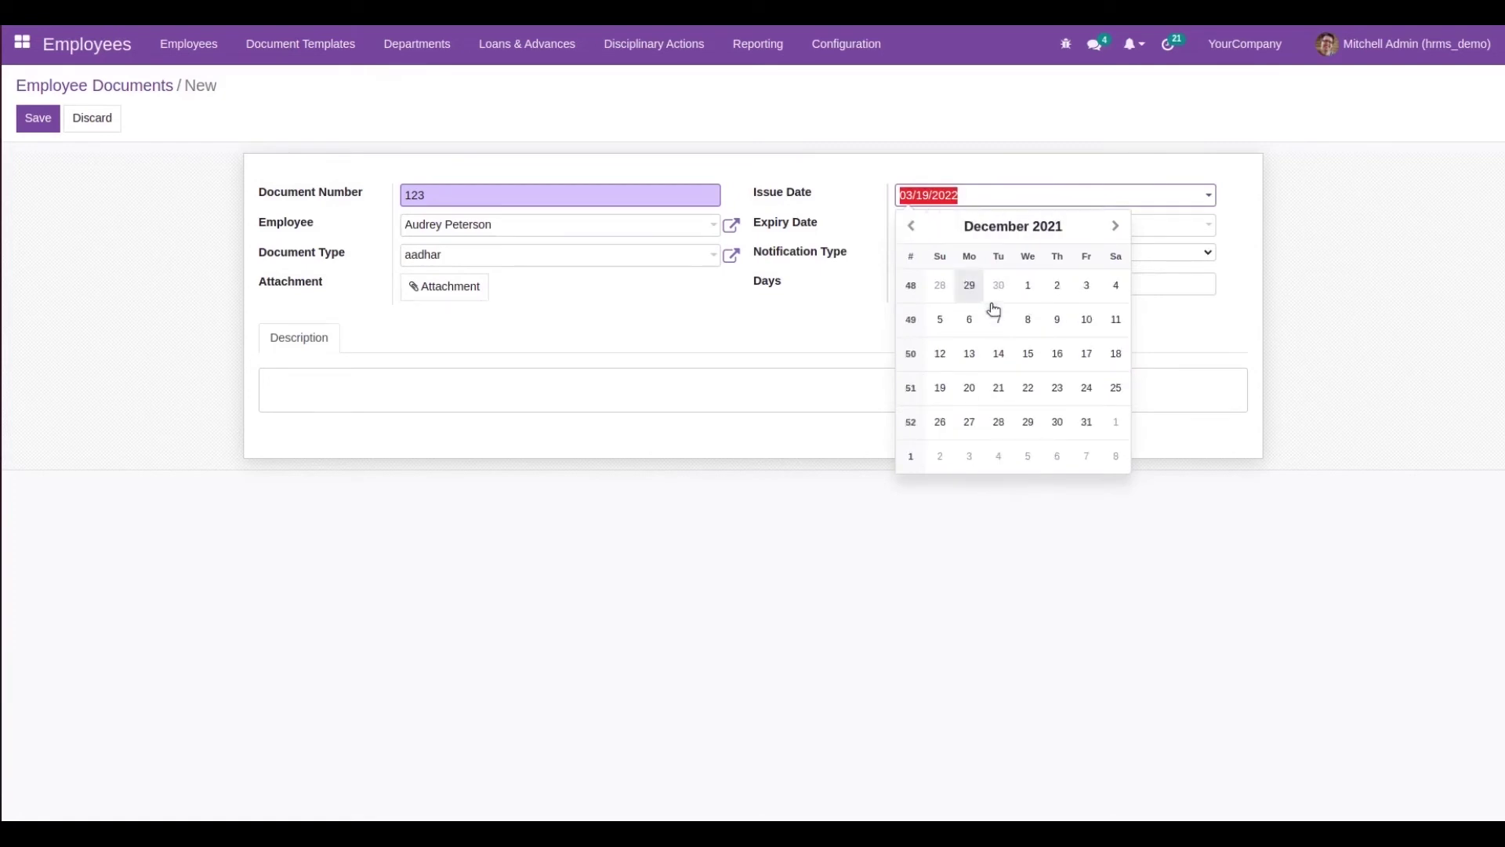
pyautogui.click(992, 309)
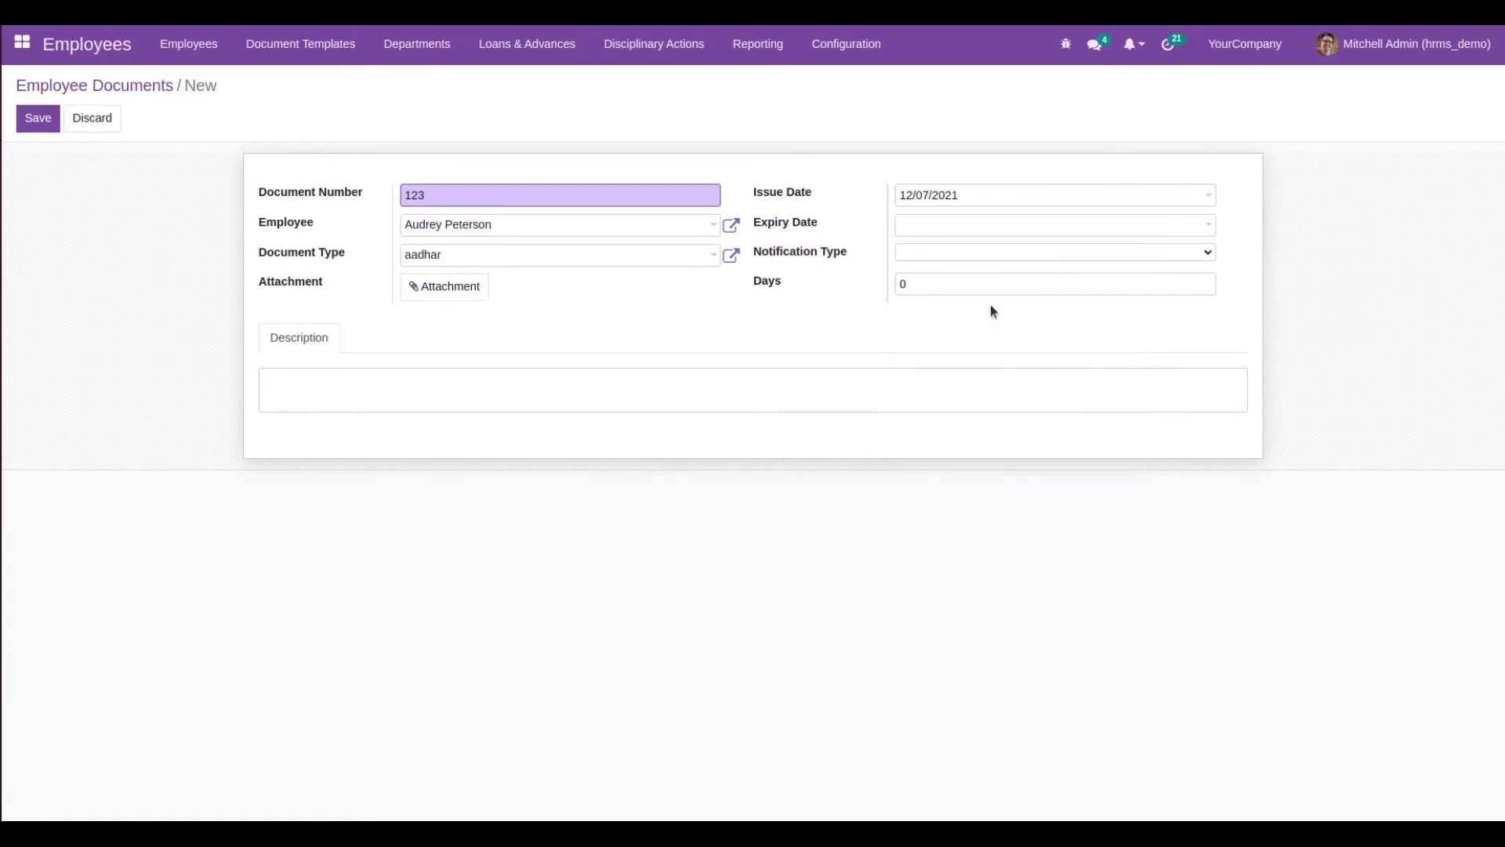
pyautogui.click(935, 227)
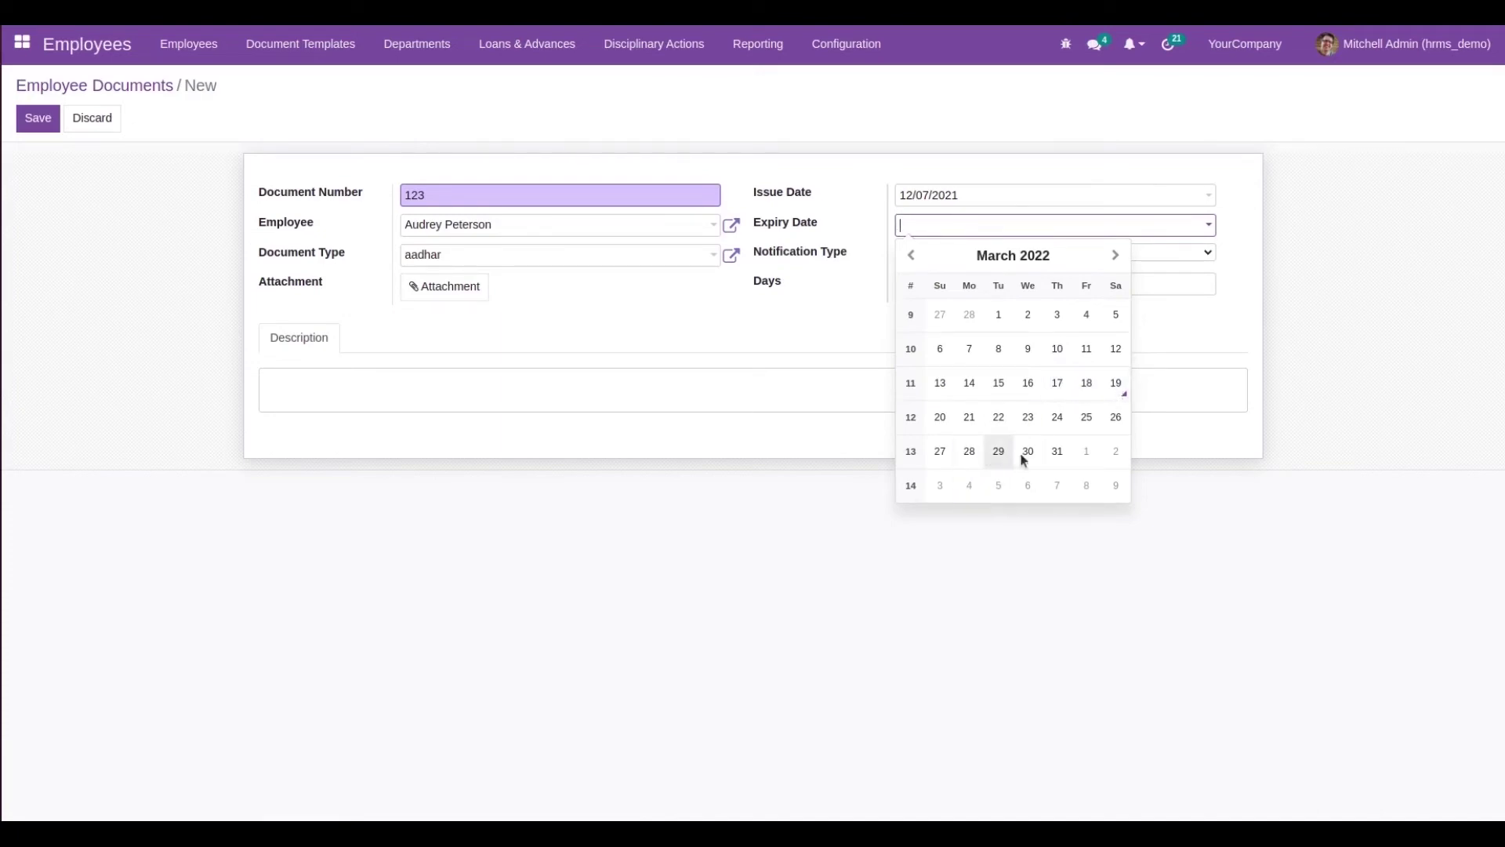
pyautogui.click(1061, 455)
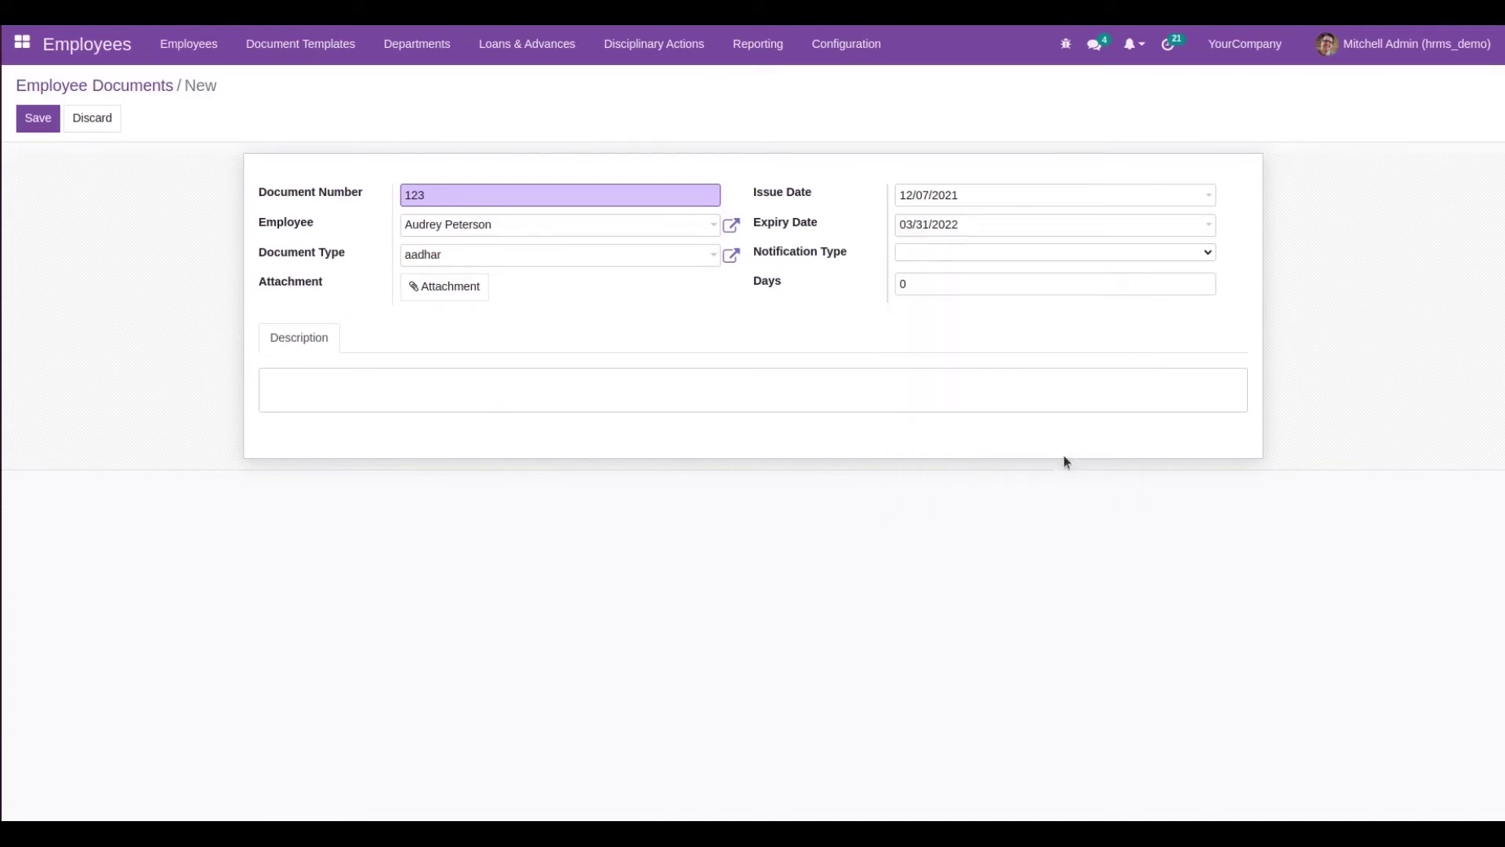
pyautogui.click(909, 255)
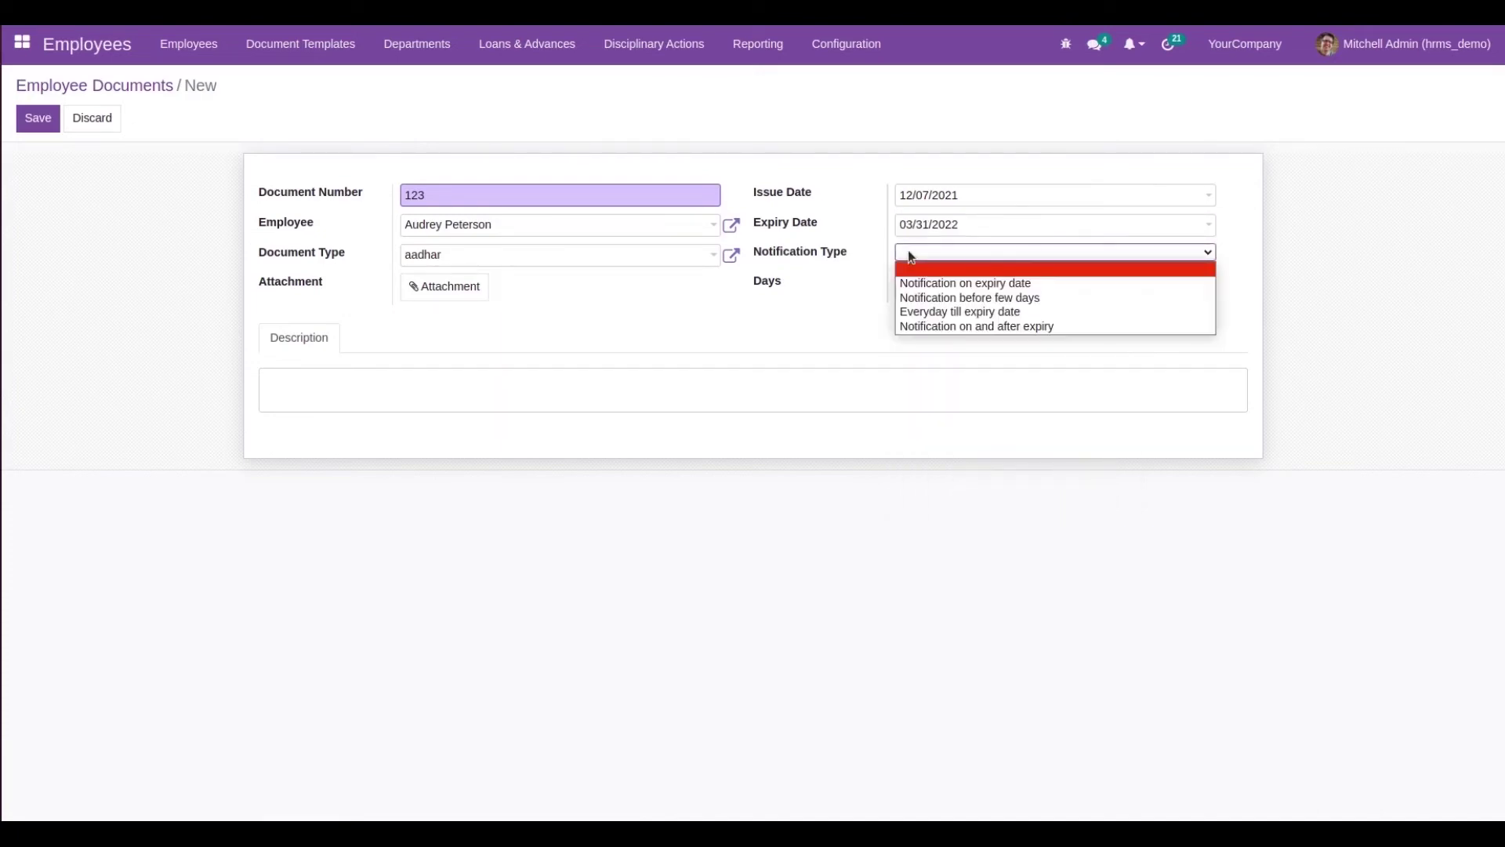
pyautogui.click(922, 298)
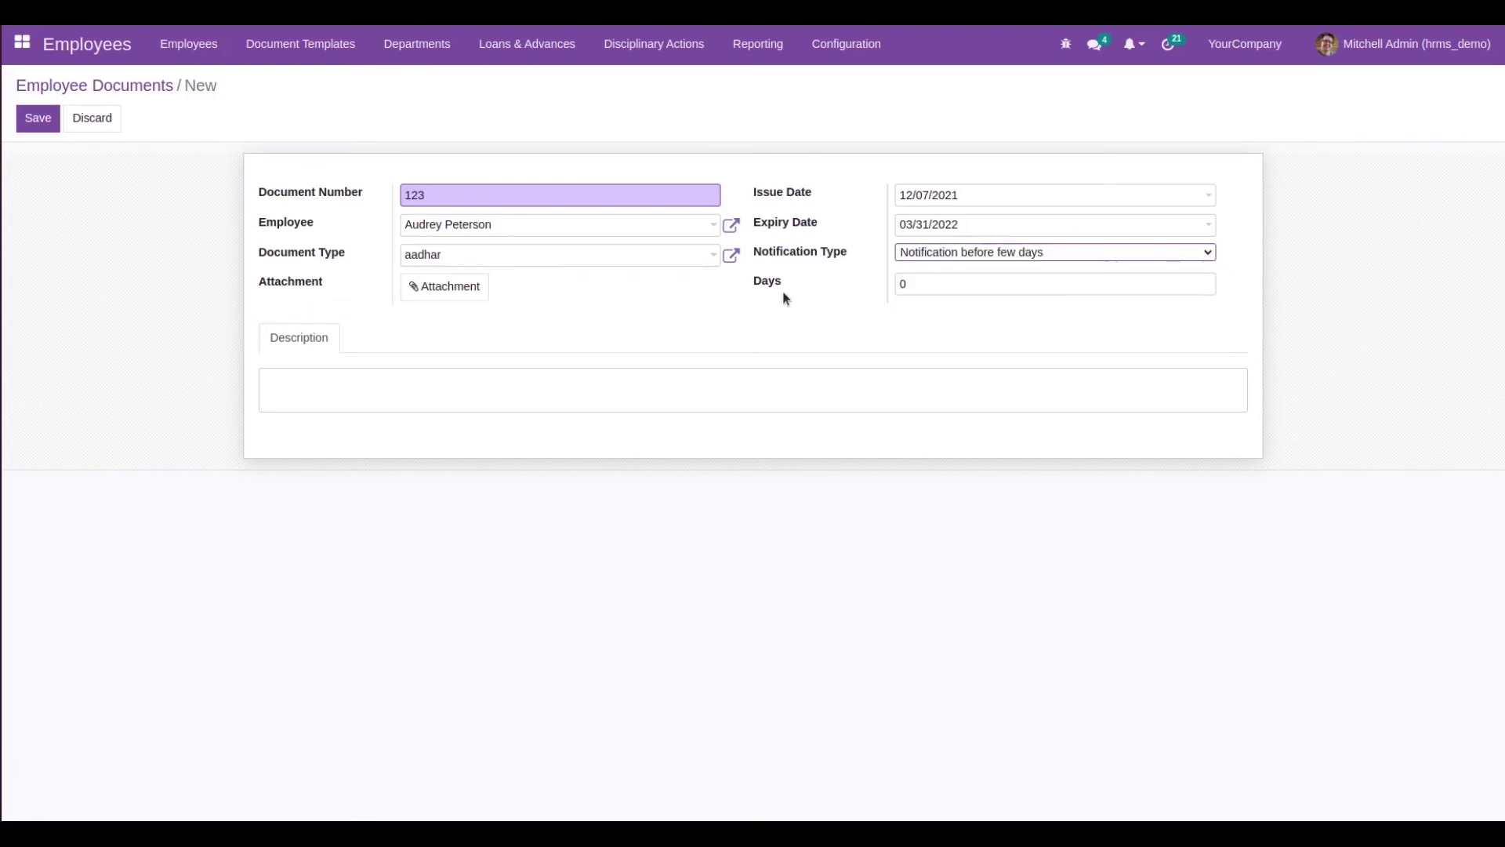
# Step: Change the notification Days value to 2
pyautogui.click(912, 285)
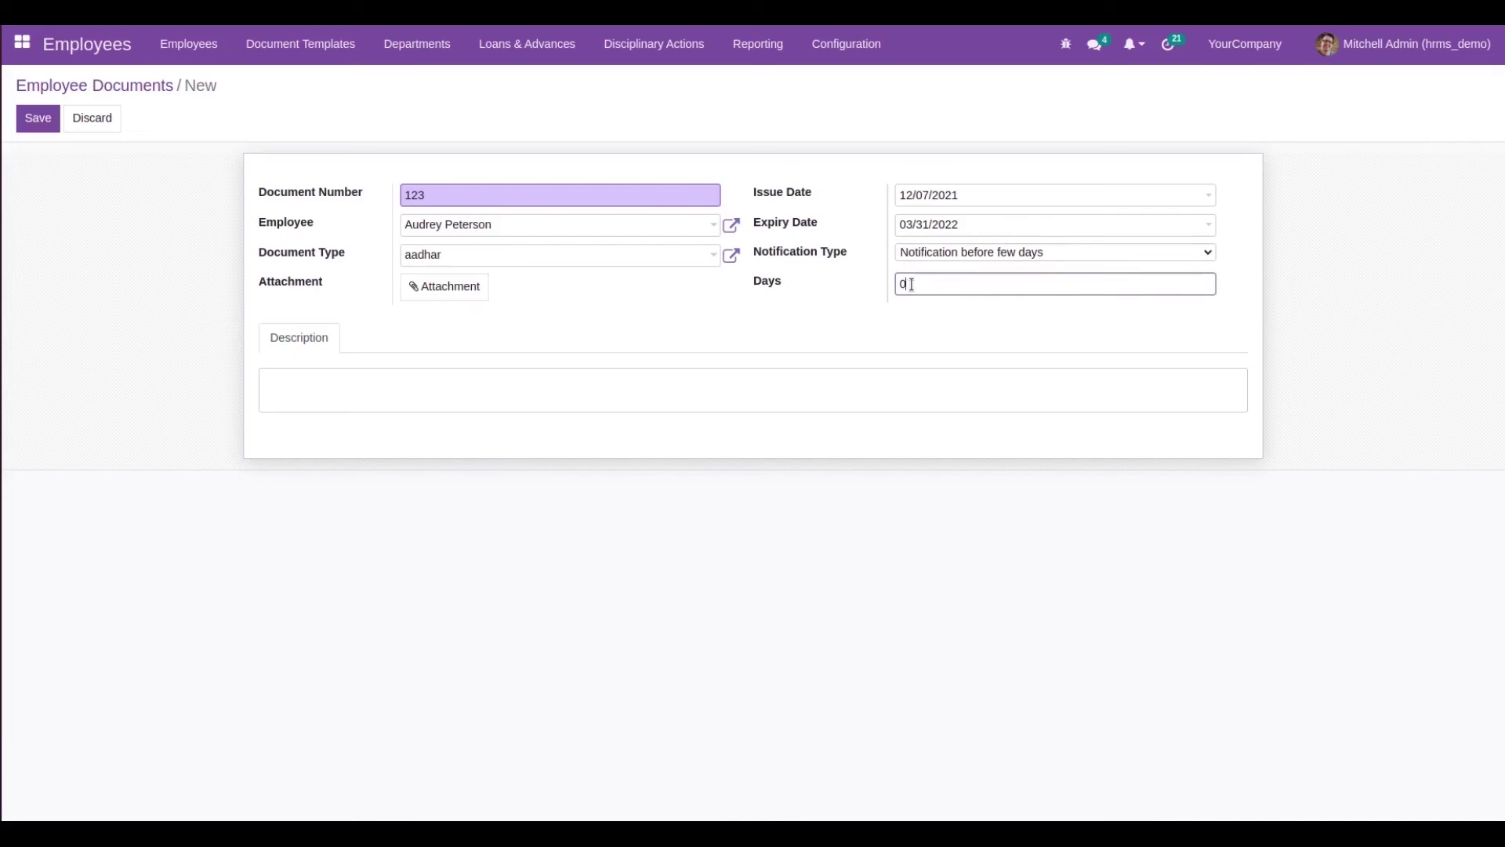
pyautogui.press('BackSpace')
pyautogui.write('2')
pyautogui.click(334, 379)
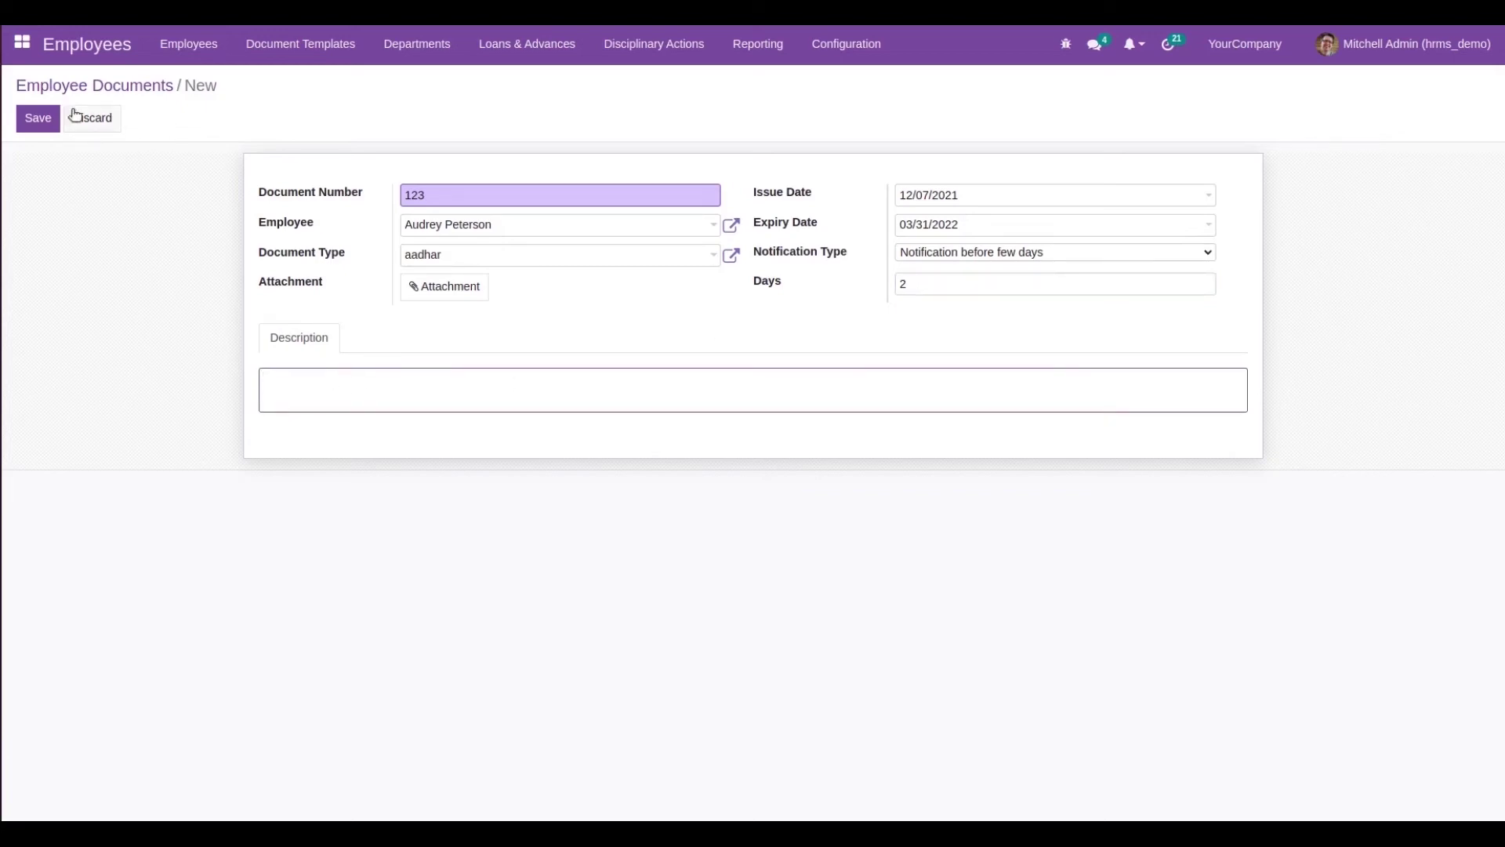
# Step: Save document 123 and return to the Employee Documents list, expanding its employee group
pyautogui.click(38, 118)
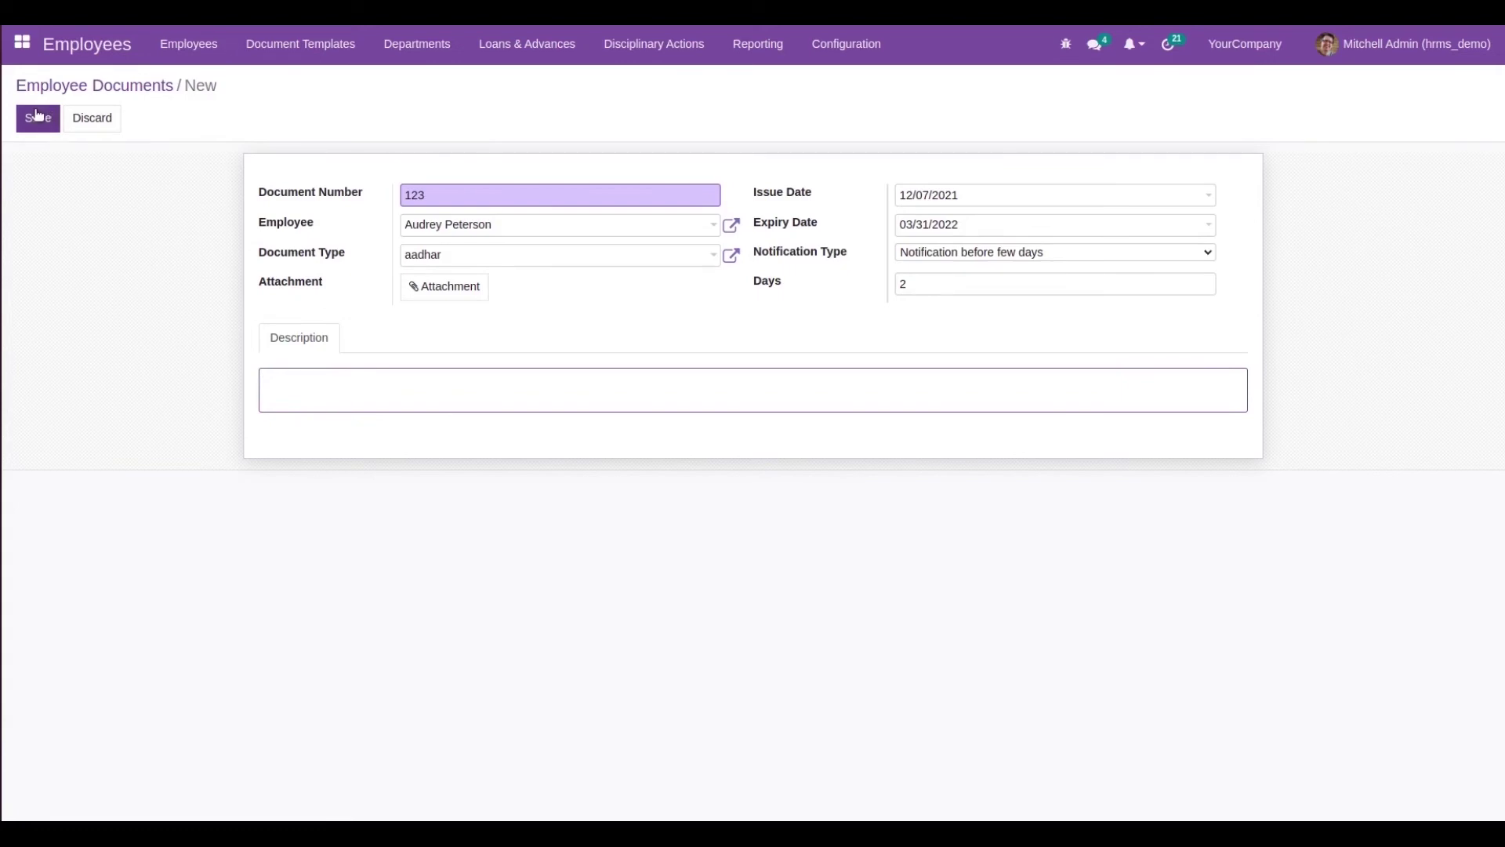
pyautogui.click(80, 87)
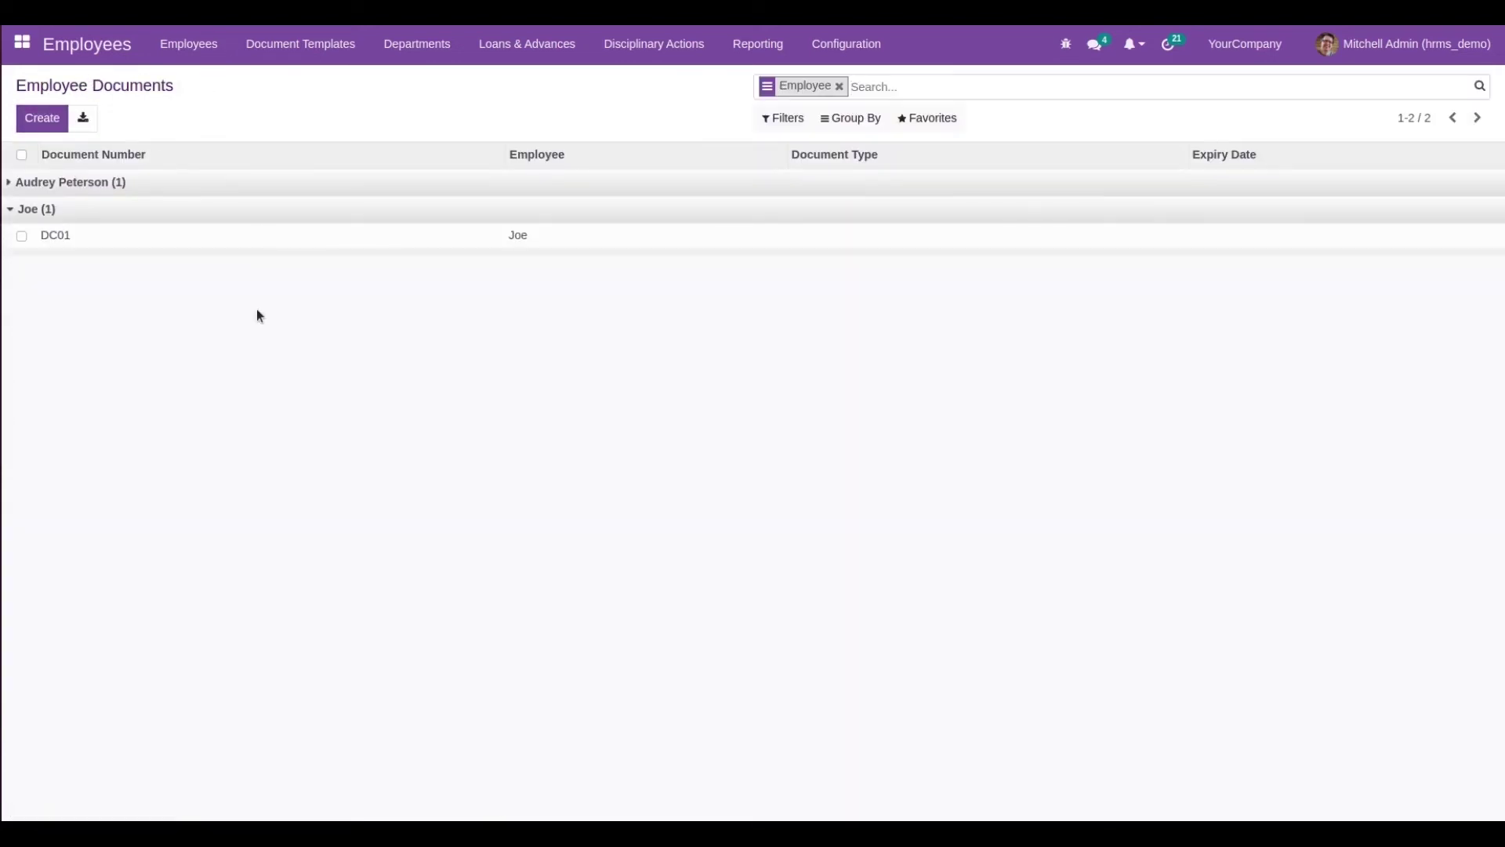
pyautogui.click(70, 182)
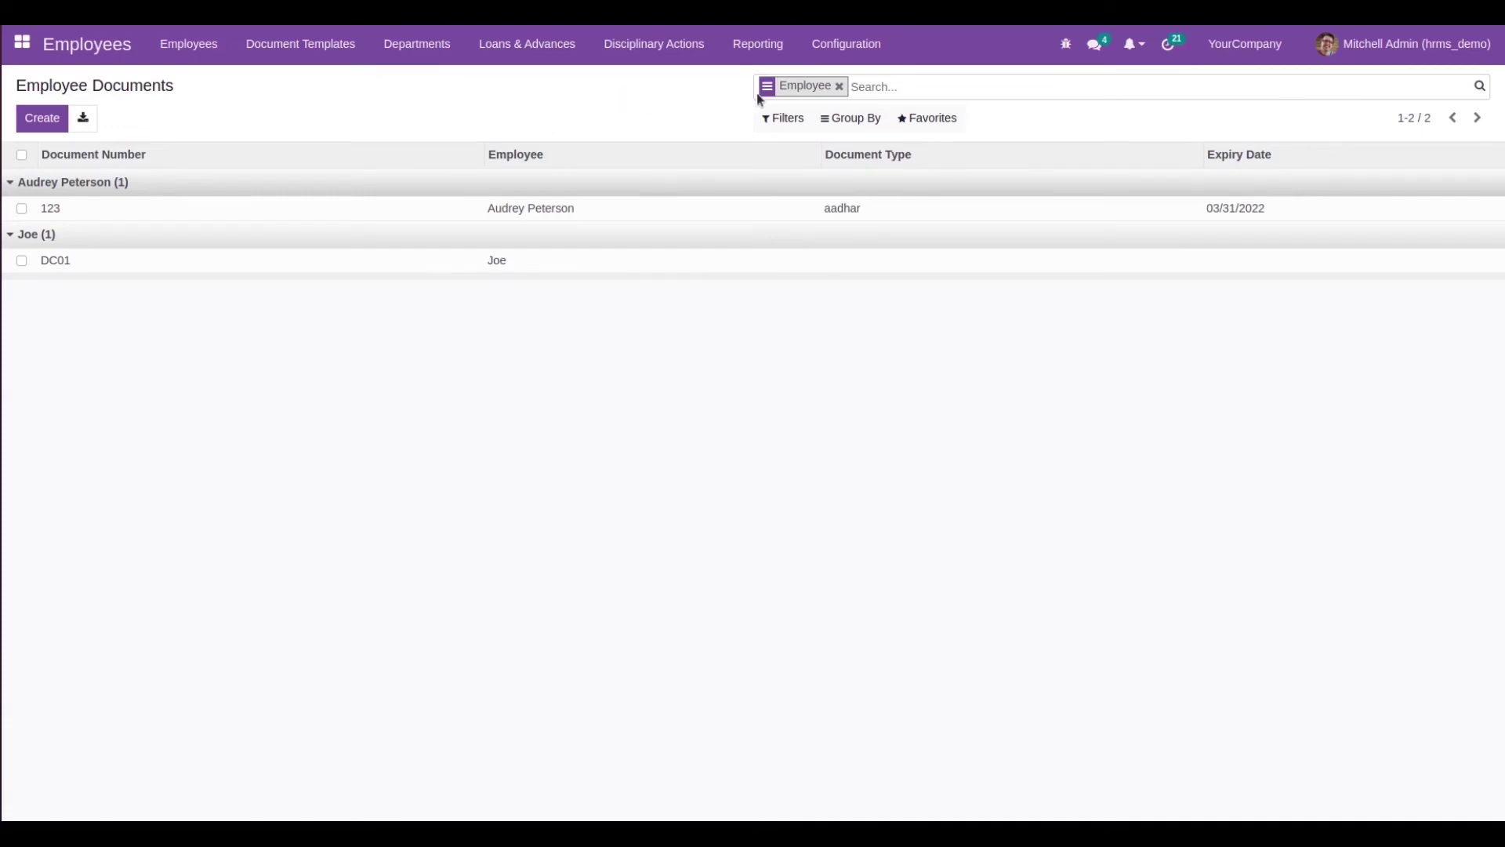
# Step: Open the Document Templates list from the top menu
pyautogui.click(271, 49)
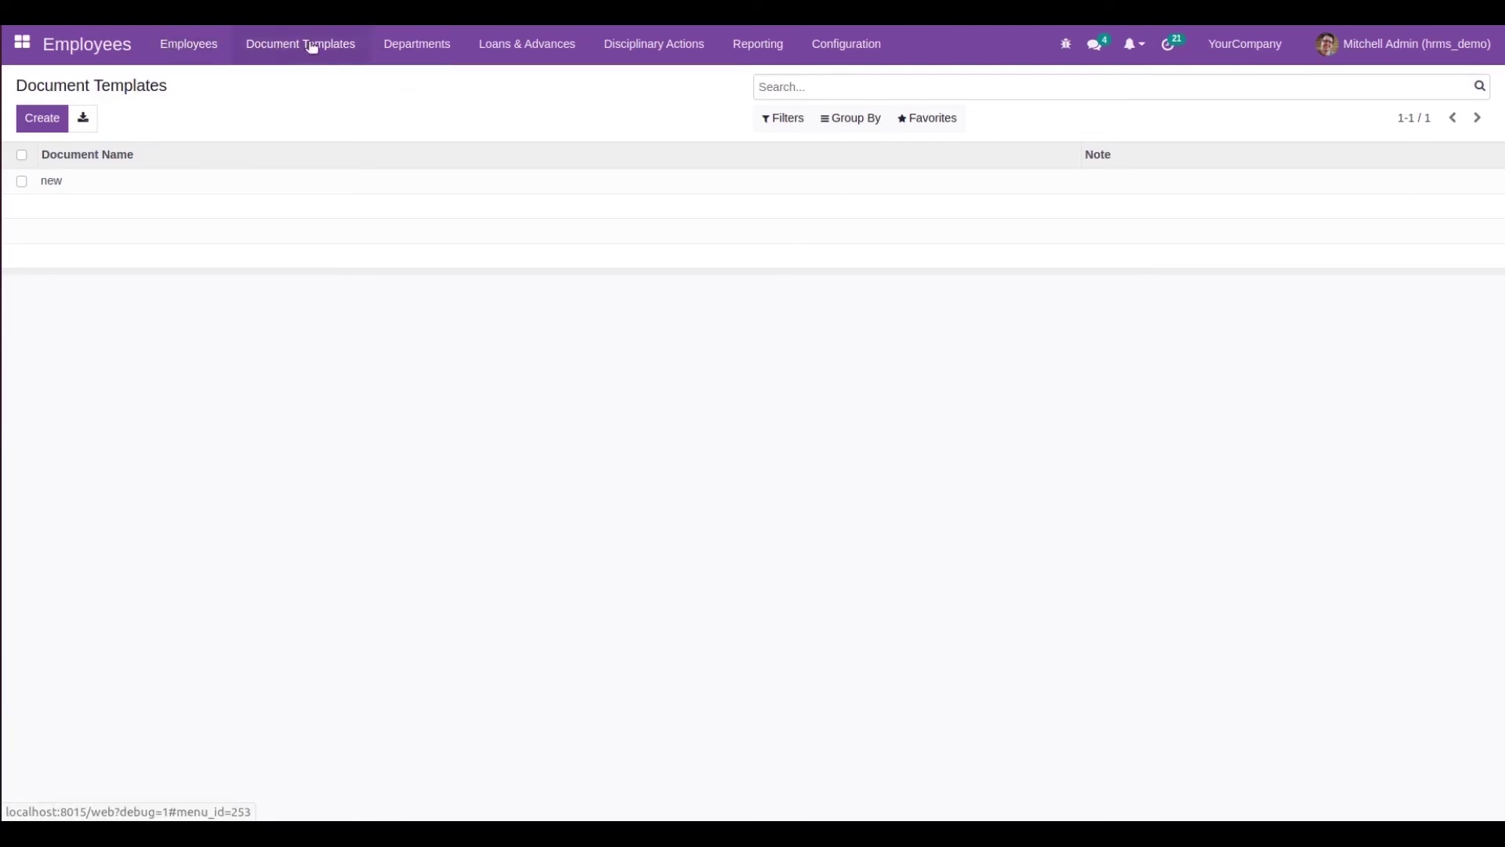
# Step: Create a document template with Document Name 'demo', save it, and go back to the templates list
pyautogui.click(42, 119)
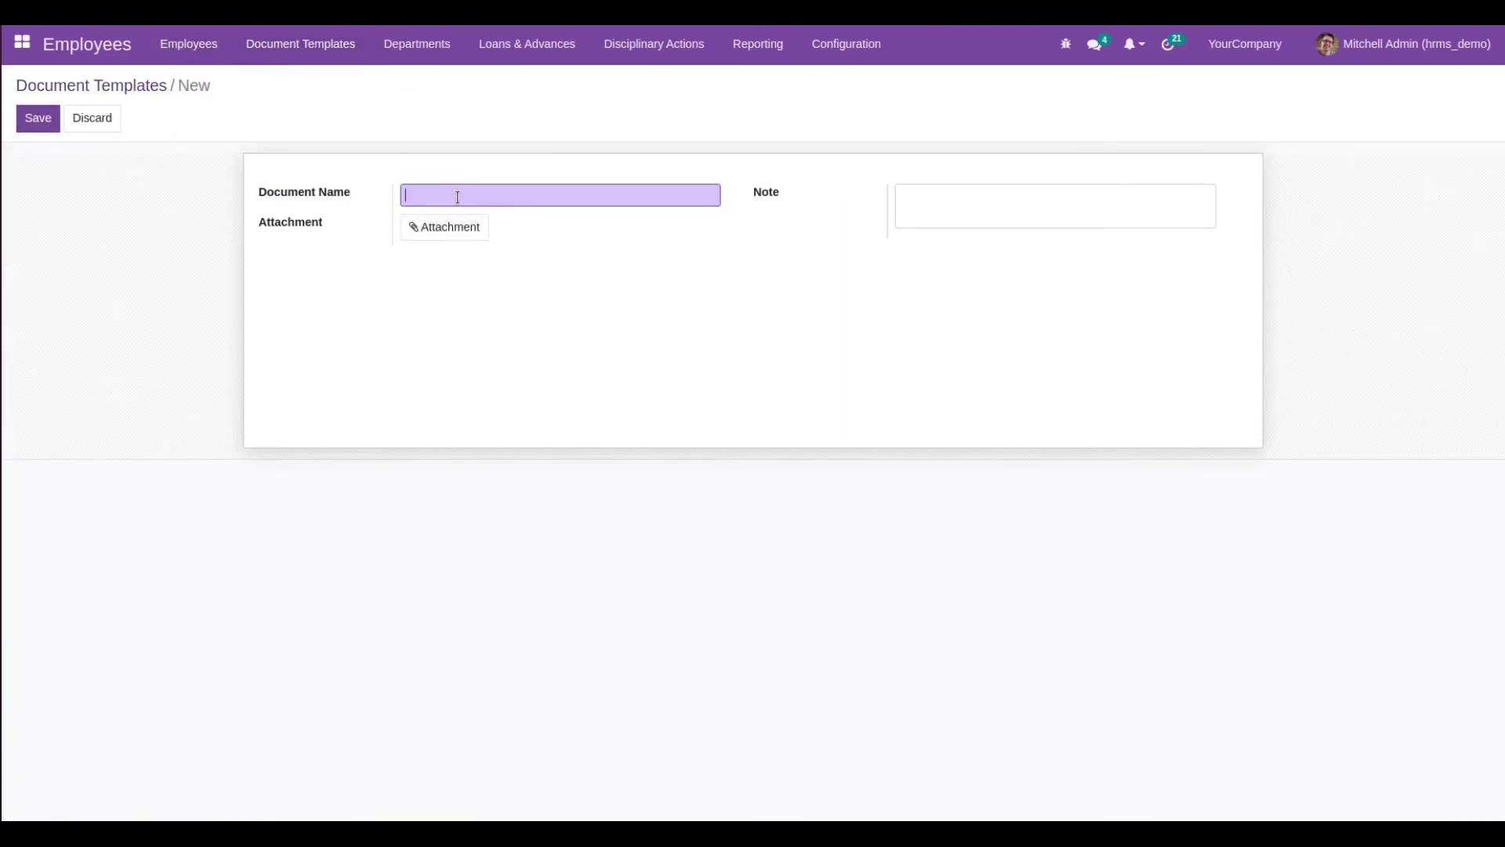
pyautogui.write('demo')
pyautogui.click(953, 198)
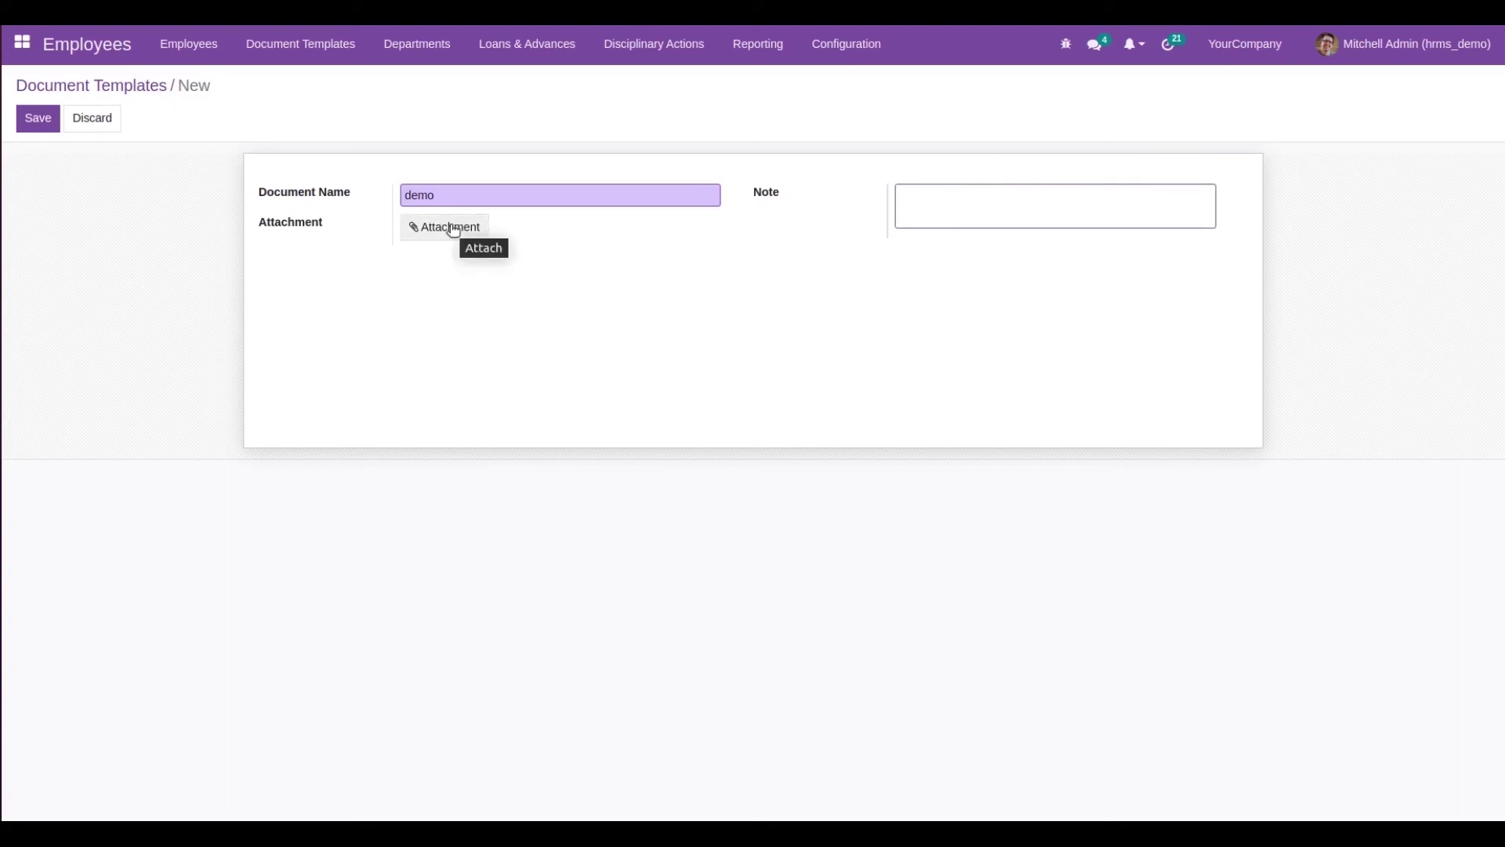
pyautogui.click(19, 125)
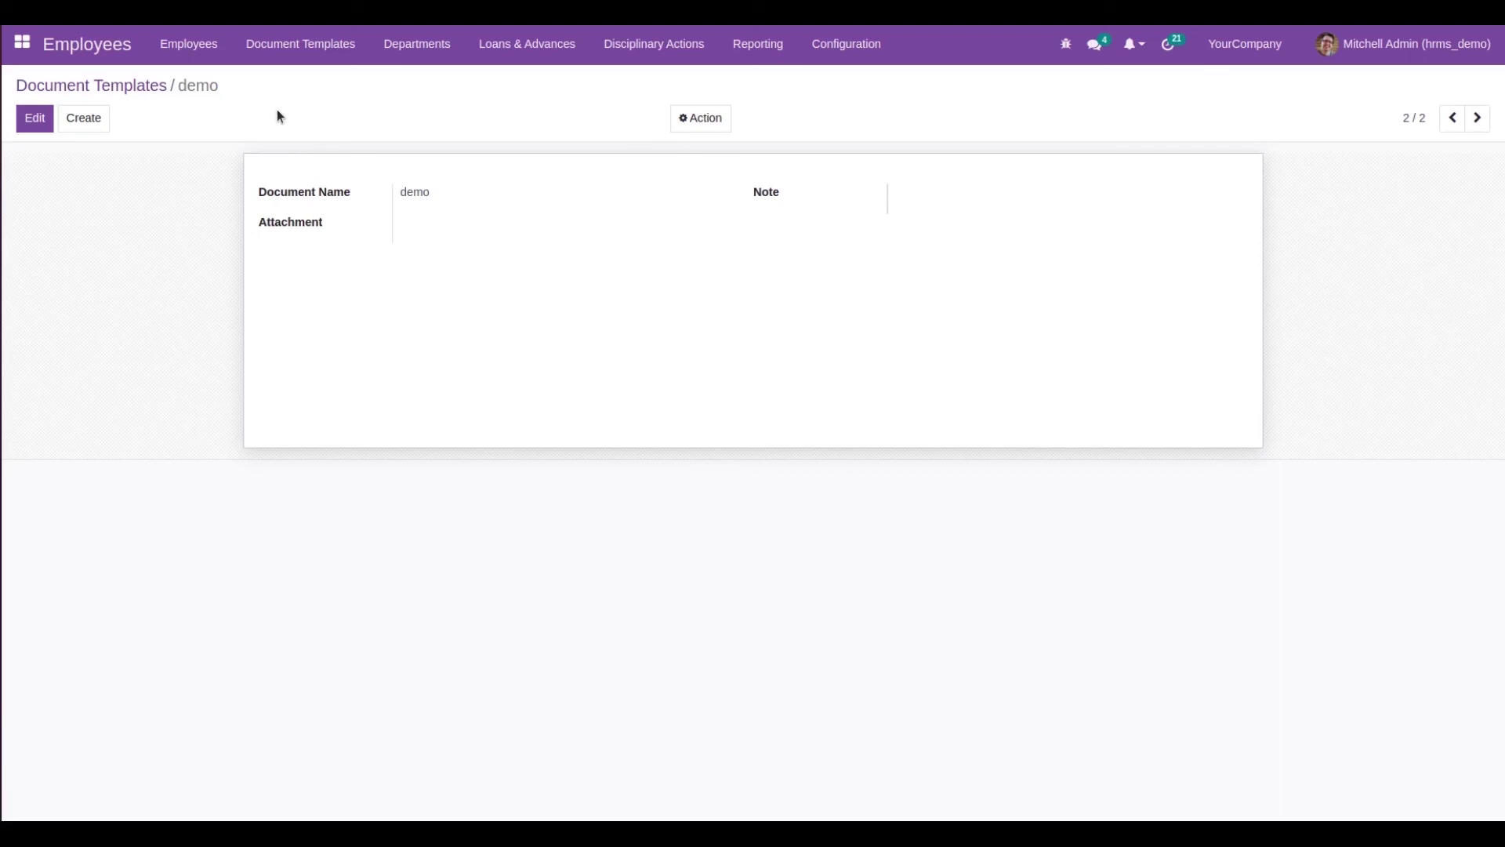
pyautogui.click(125, 85)
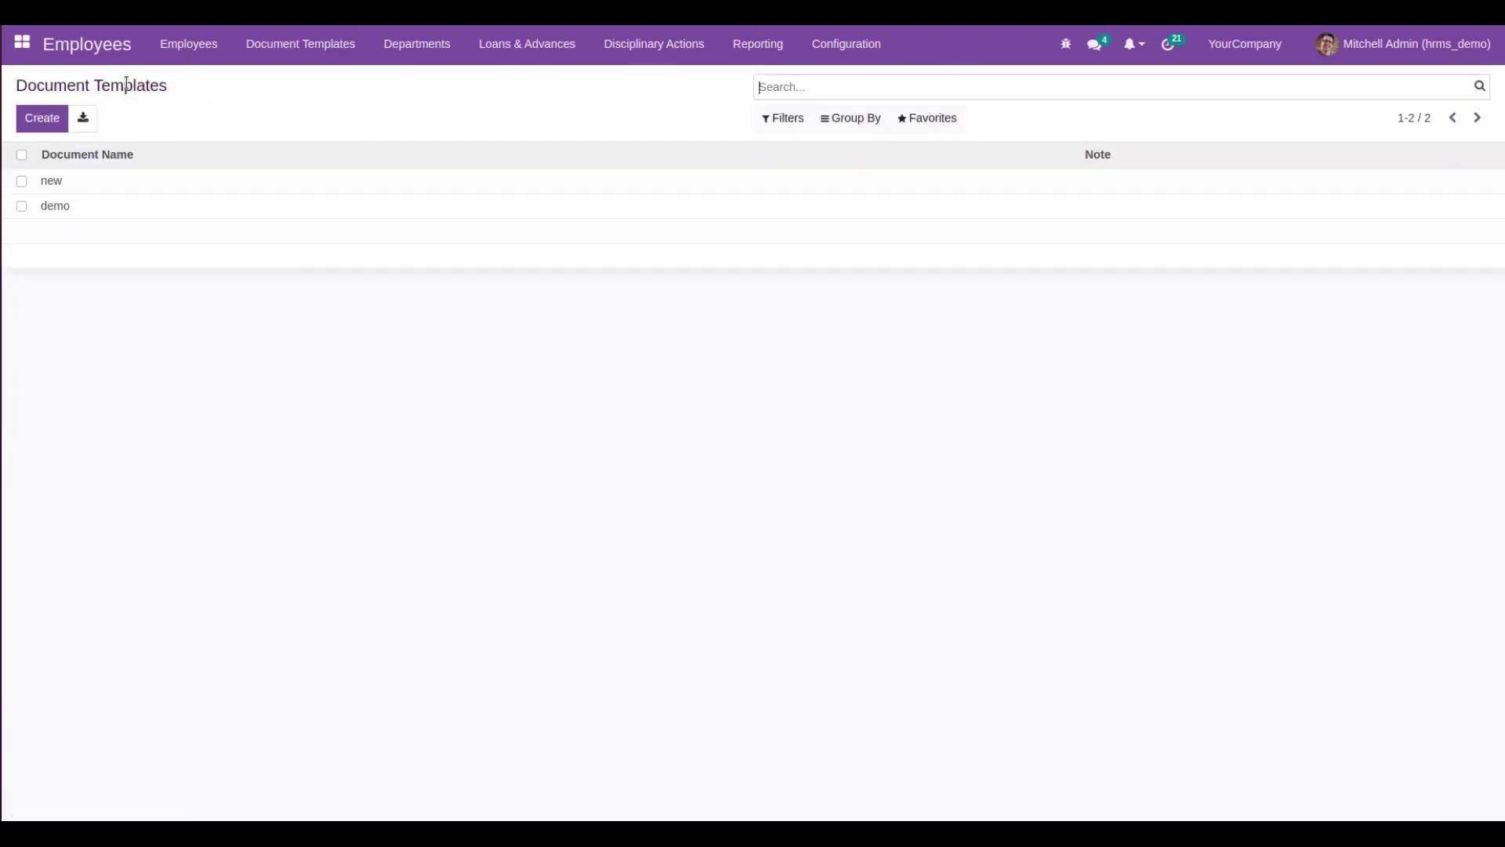
# Step: Return to the home grid of all applications
pyautogui.click(23, 44)
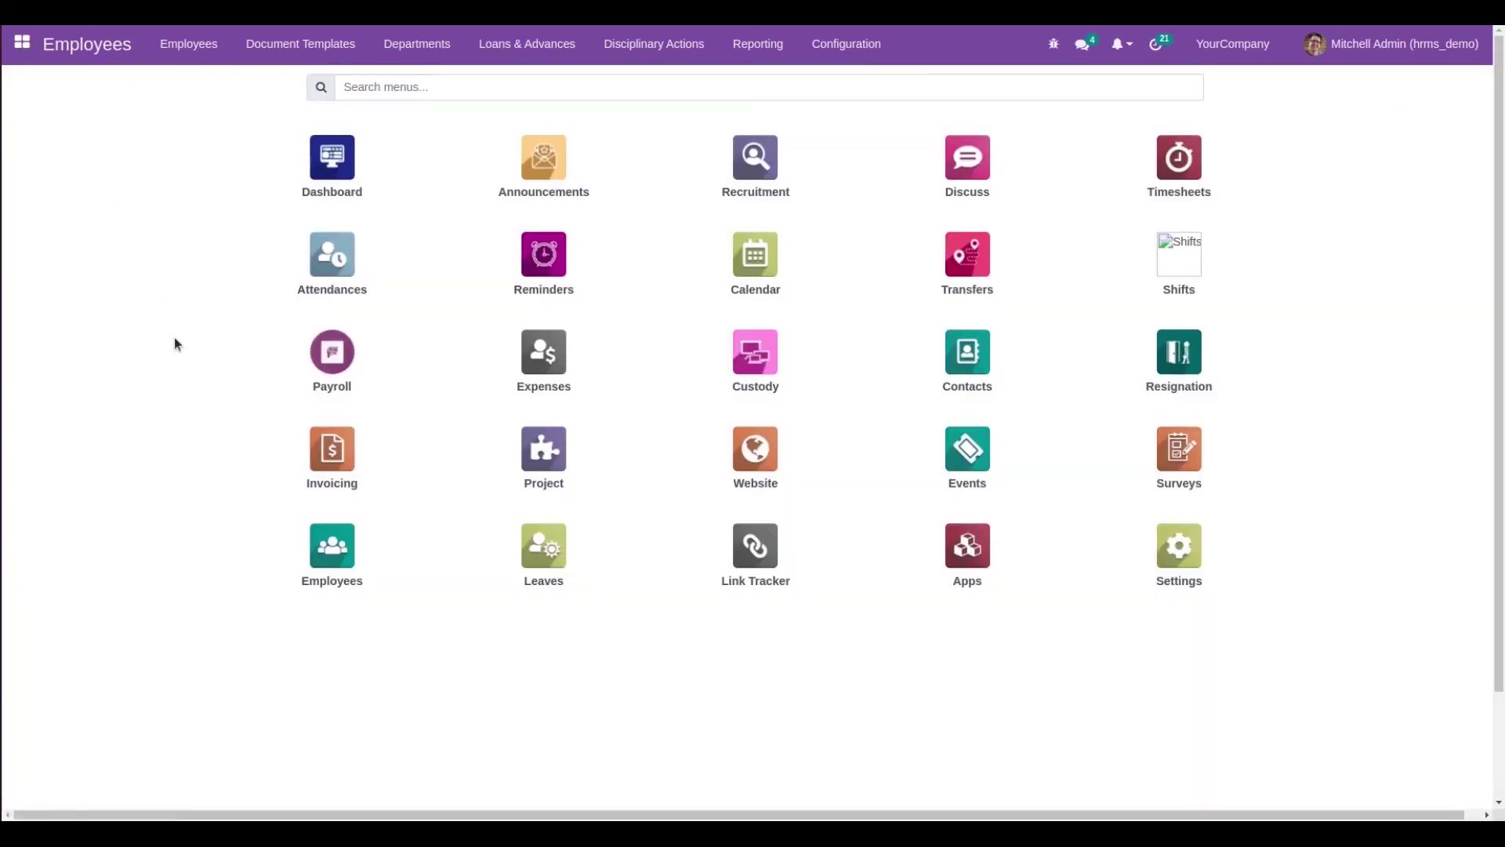